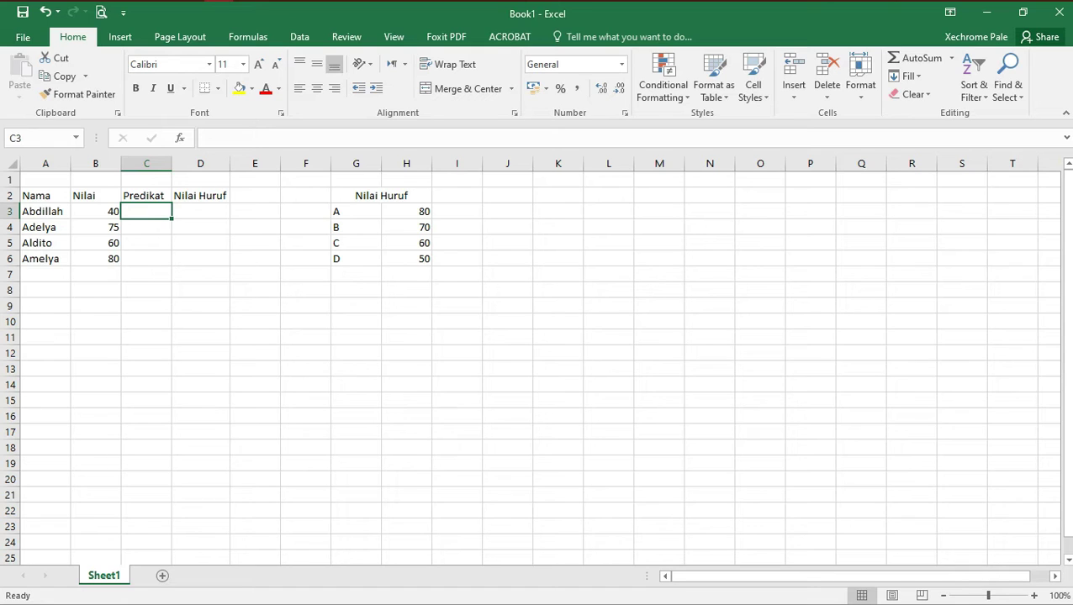
{"action": "type", "text": "if"}
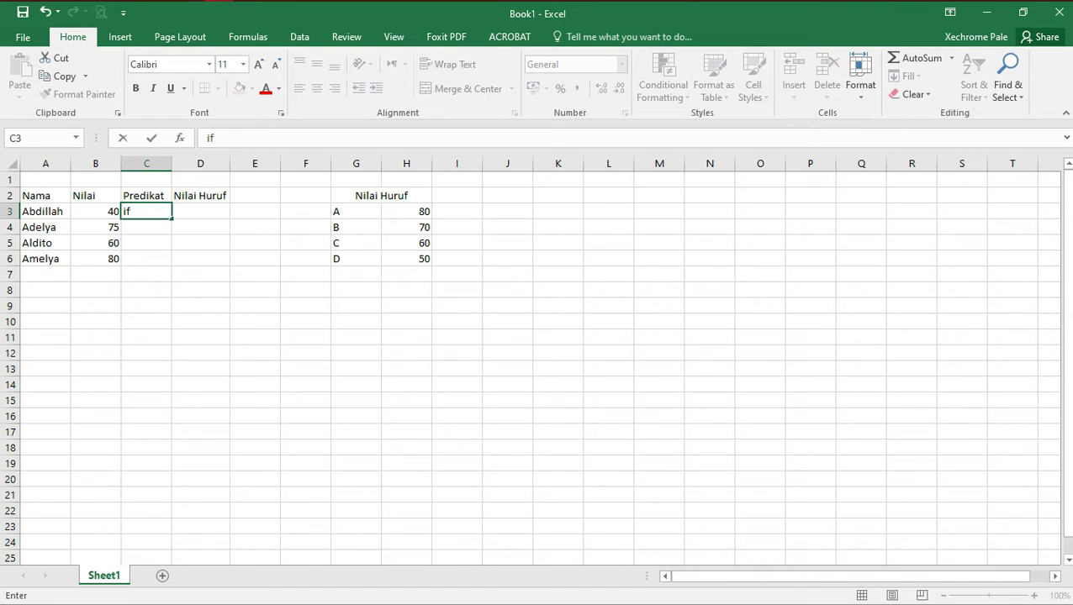
{"action": "key", "text": "Return"}
{"action": "left_click", "coordinate": [146, 212]}
{"action": "key", "text": "Delete"}
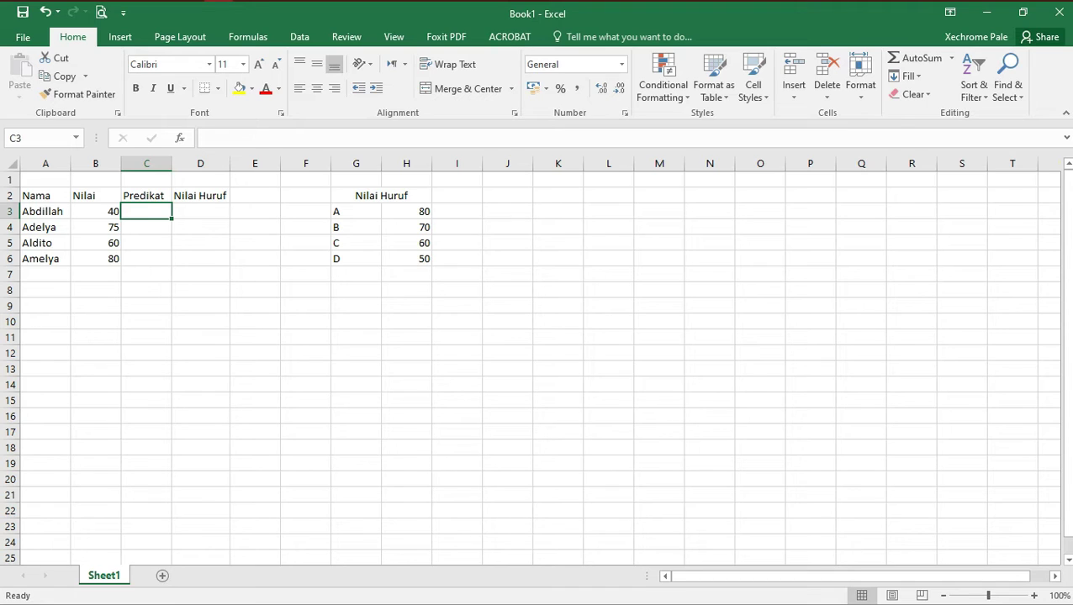
Examine the column headers of the student table and each letter grade with its score in the Nilai Huruf reference table.
{"action": "left_click", "coordinate": [45, 196]}
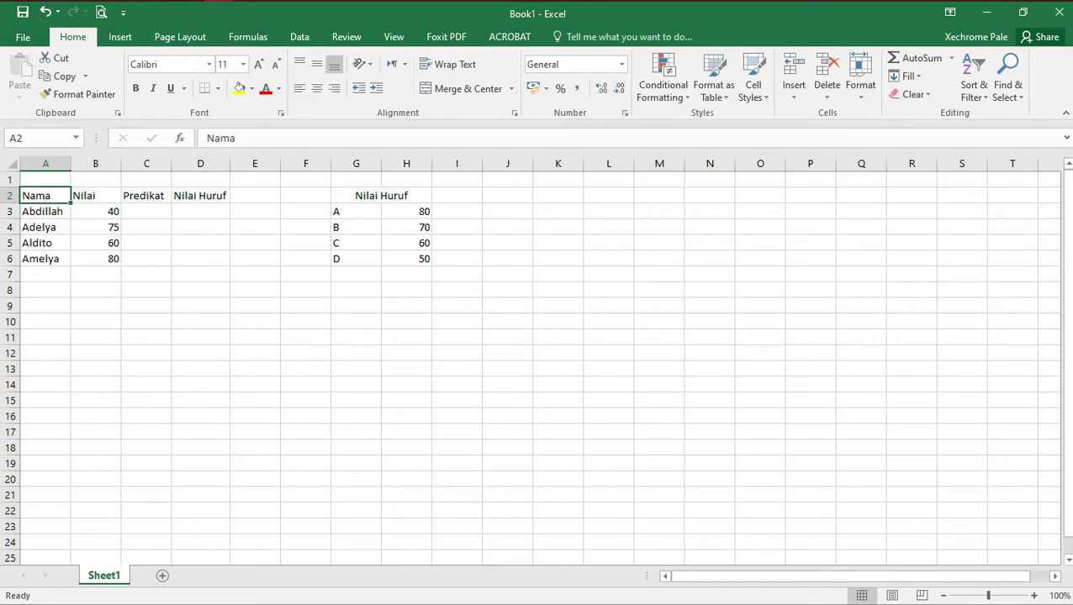
{"action": "left_click", "coordinate": [96, 196]}
{"action": "left_click", "coordinate": [146, 196]}
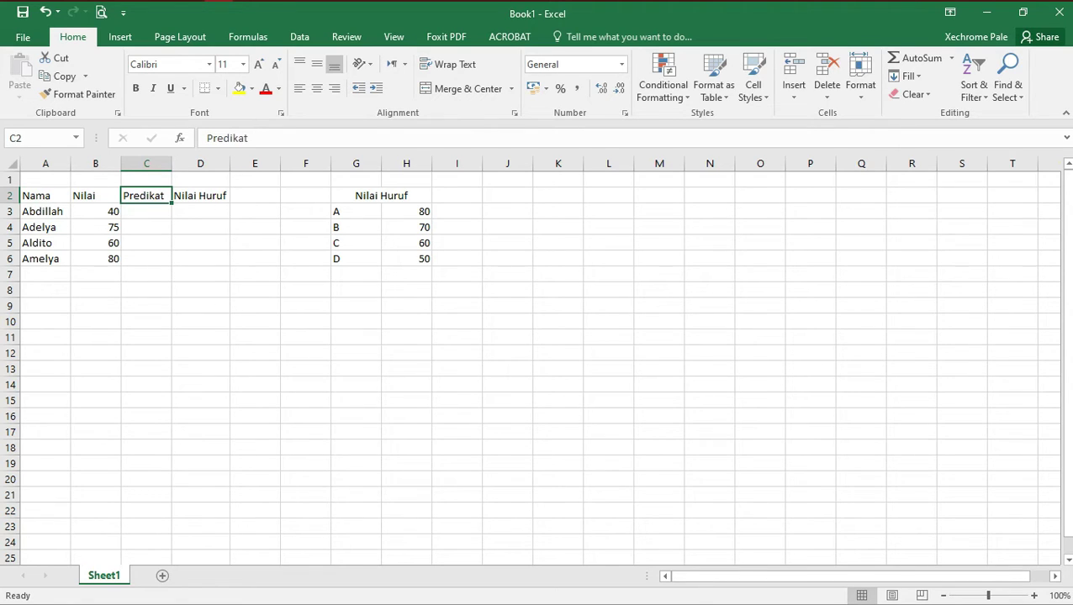
{"action": "left_click", "coordinate": [200, 196]}
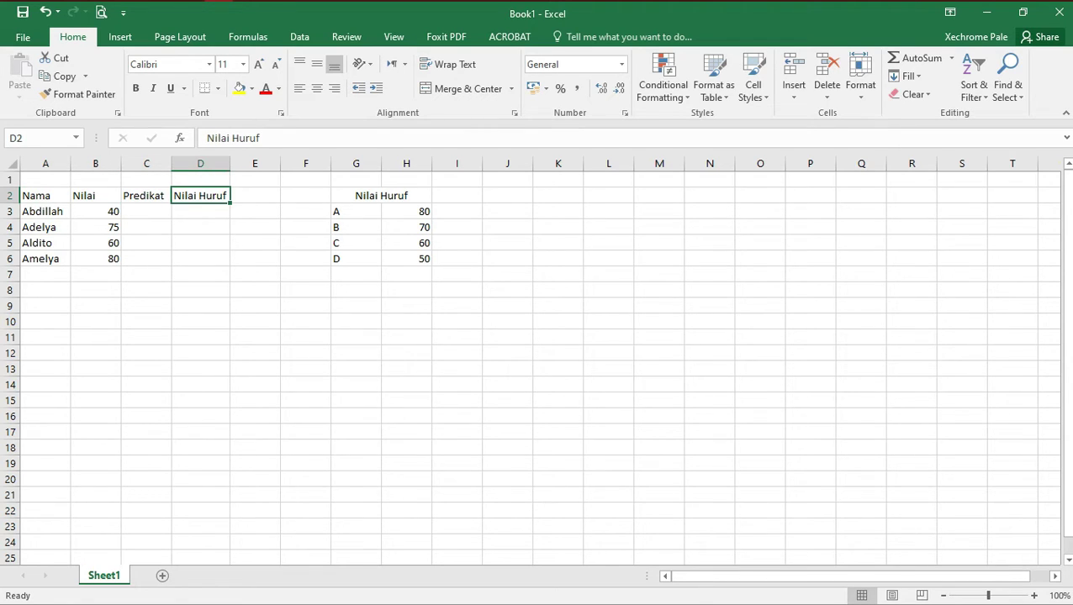
{"action": "left_click", "coordinate": [356, 211]}
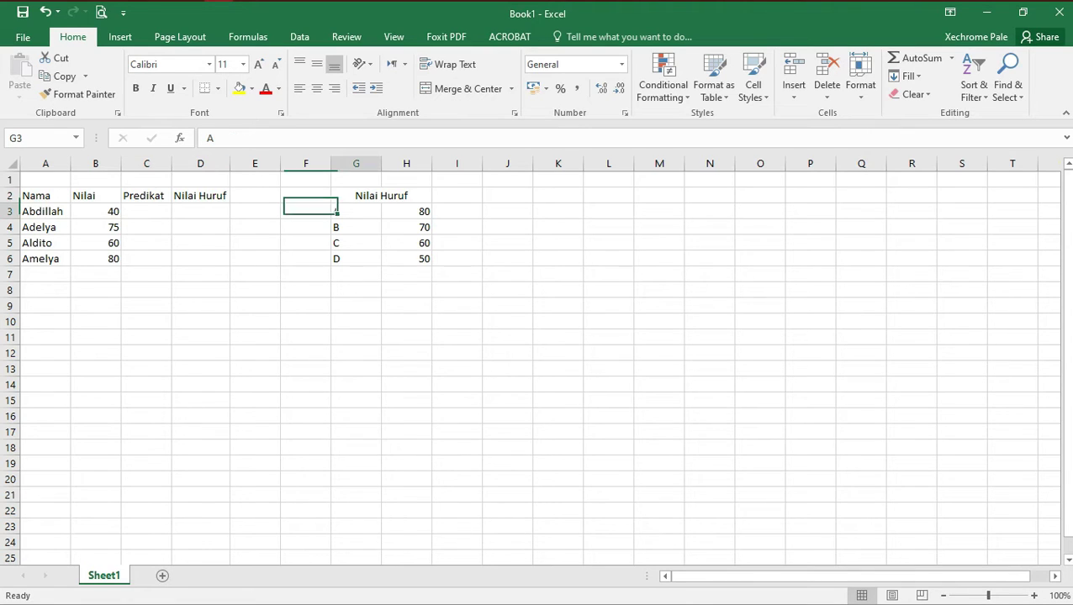
{"action": "left_click", "coordinate": [407, 211]}
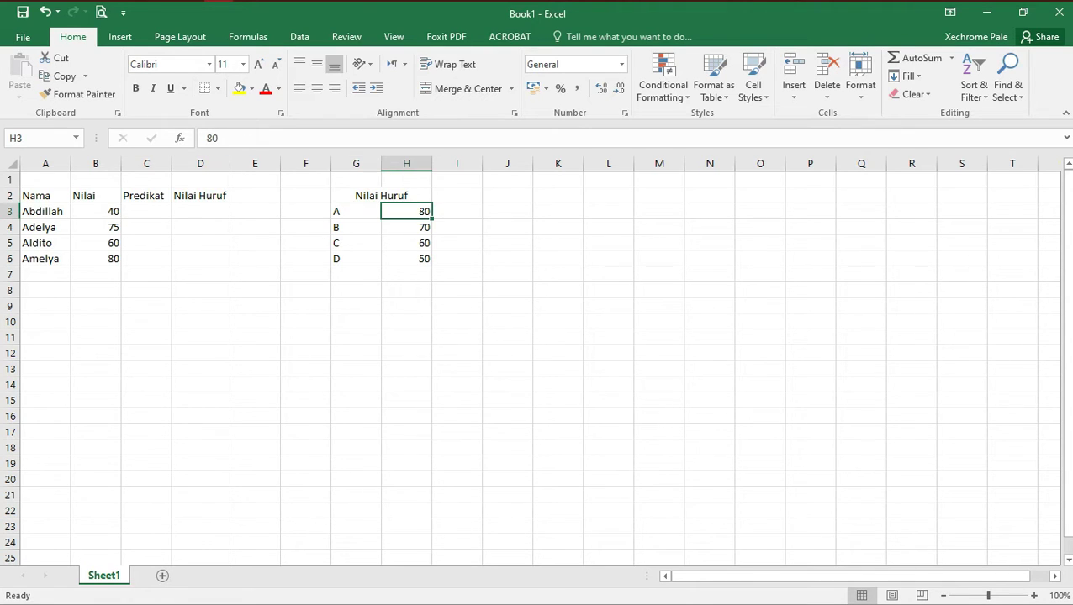
{"action": "left_click", "coordinate": [356, 227]}
{"action": "left_click", "coordinate": [407, 228]}
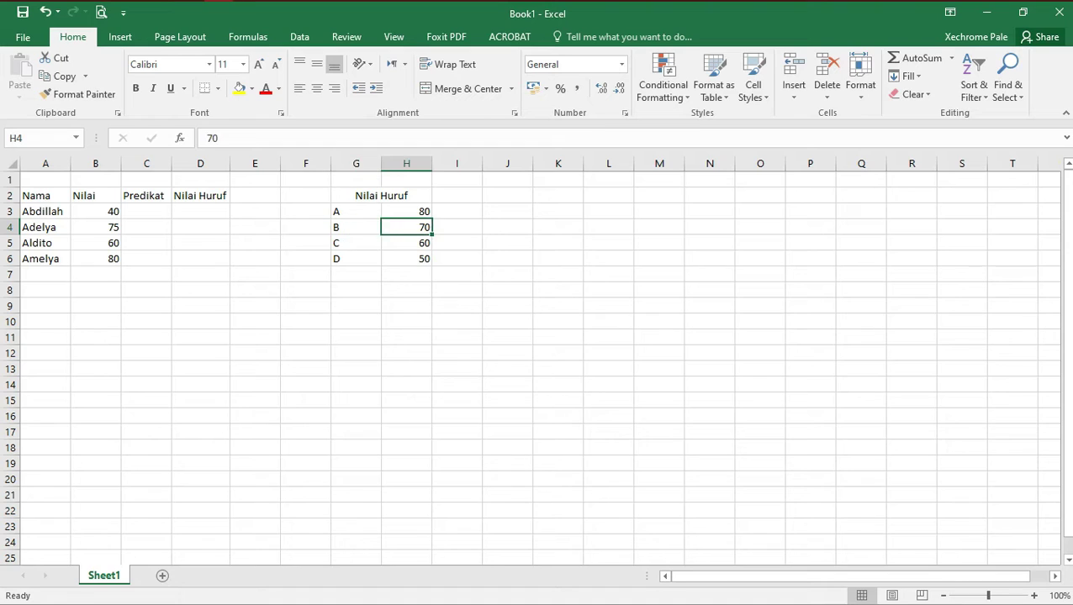
{"action": "left_click", "coordinate": [356, 243]}
{"action": "left_click", "coordinate": [407, 243]}
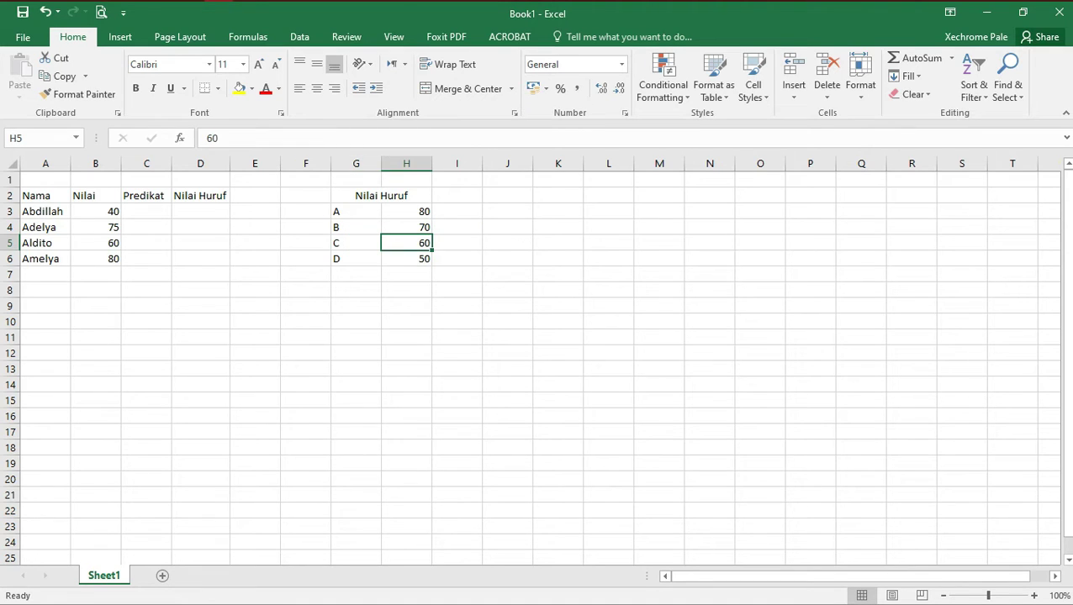
{"action": "left_click", "coordinate": [357, 258]}
{"action": "left_click", "coordinate": [407, 259]}
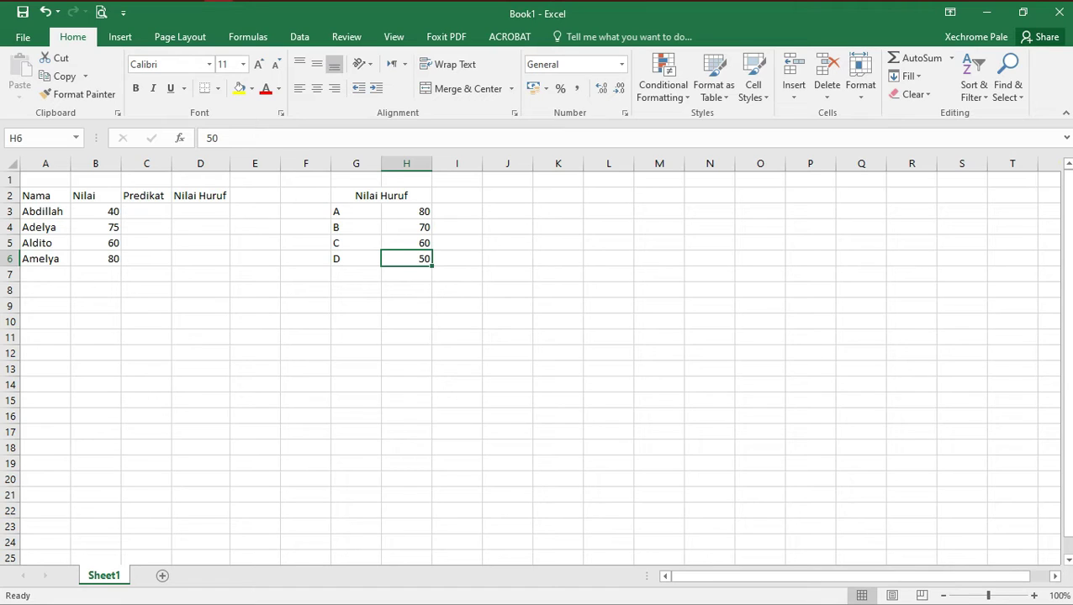
Begin an IF formula in the Predikat cell C3 with the condition B3<50.
{"action": "left_click", "coordinate": [146, 211]}
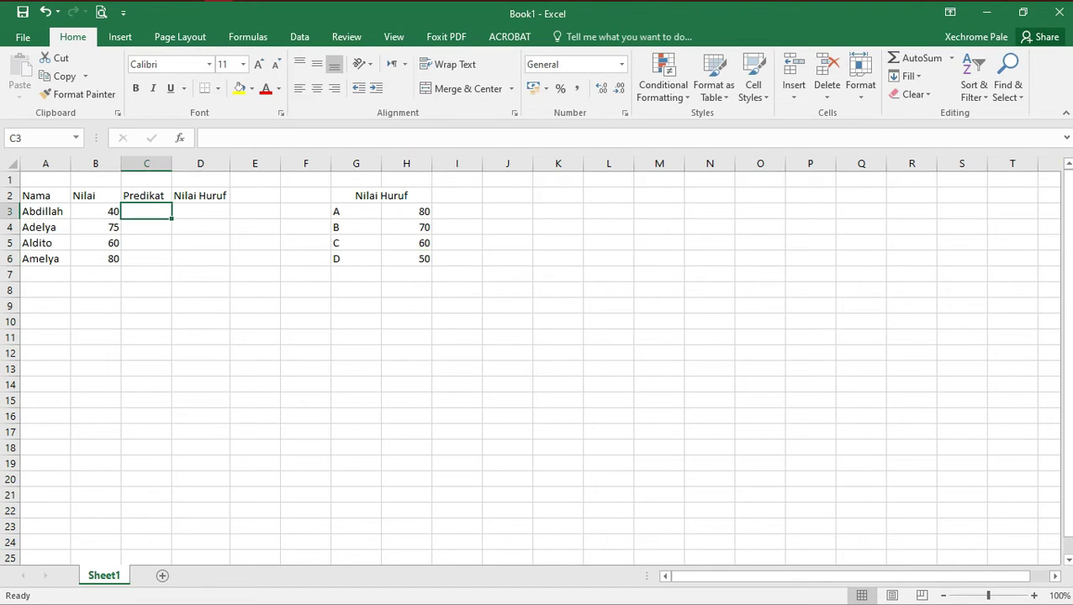
{"action": "left_click", "coordinate": [245, 138]}
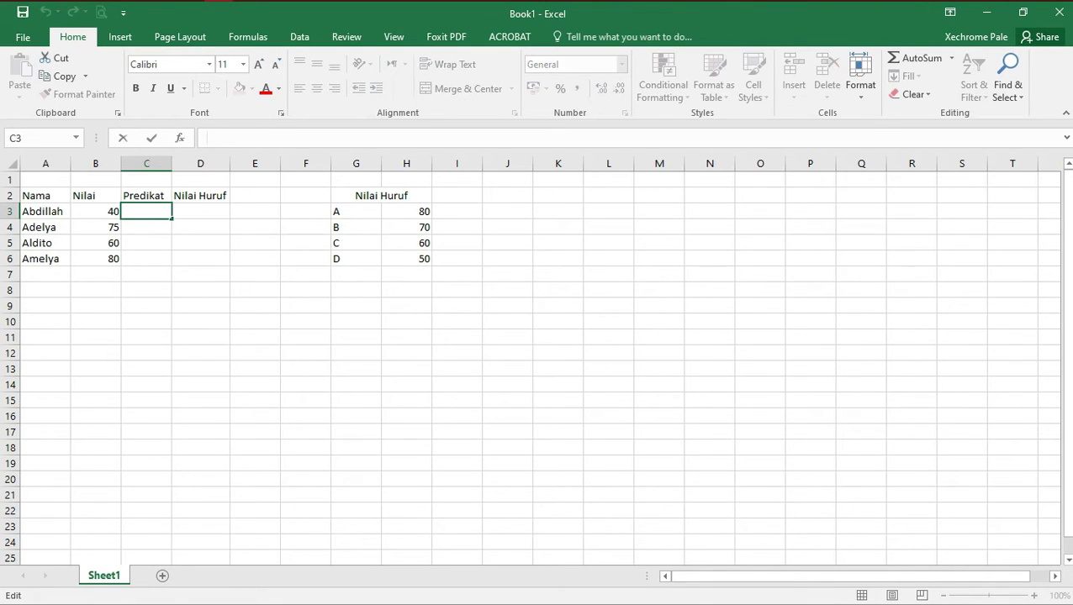
{"action": "type", "text": "="}
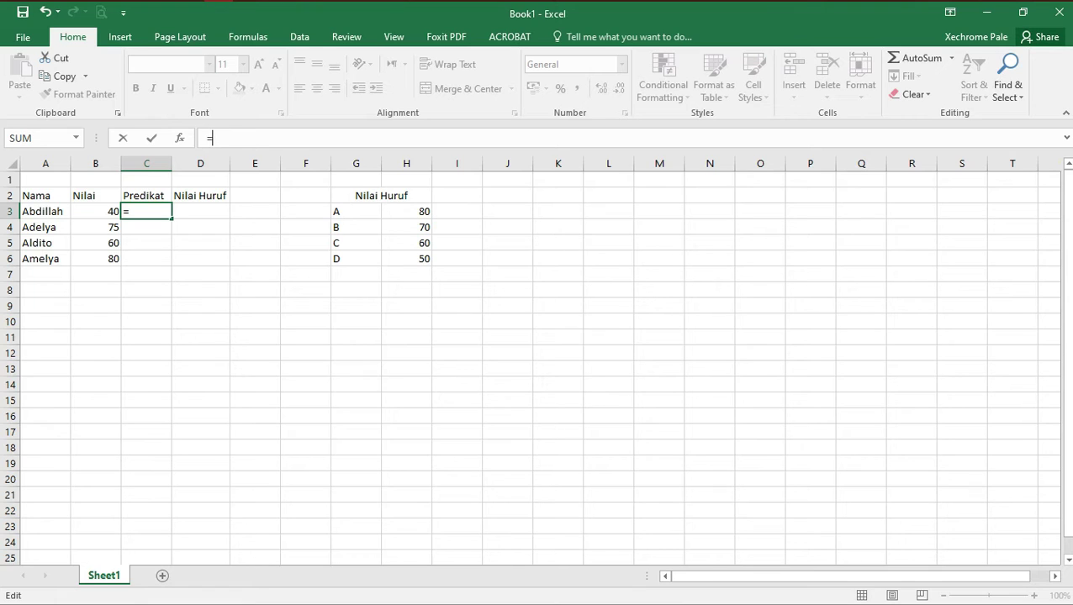
{"action": "type", "text": "I"}
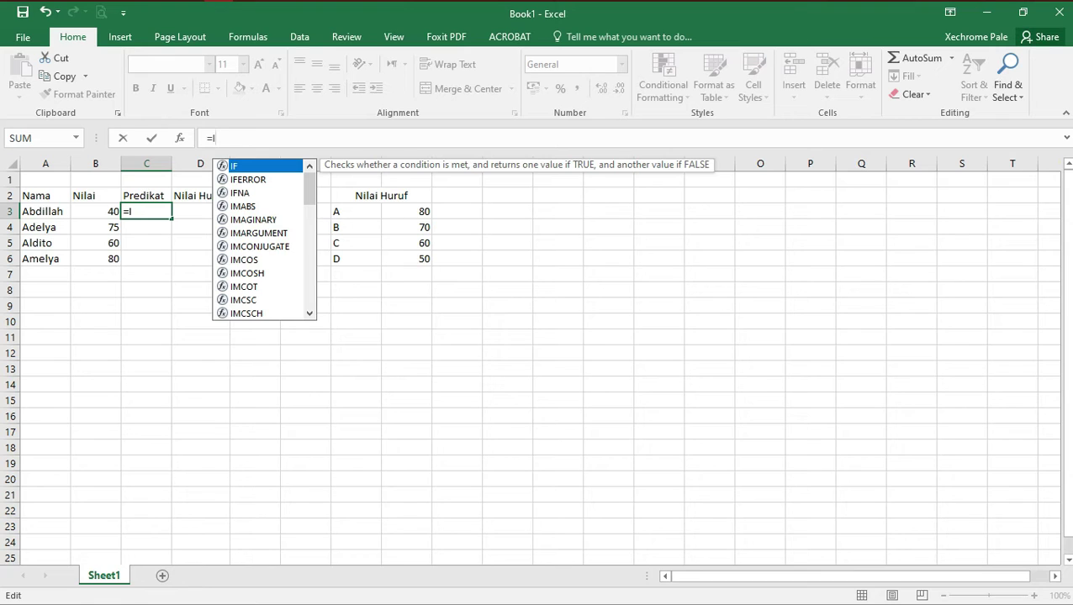
{"action": "type", "text": "F"}
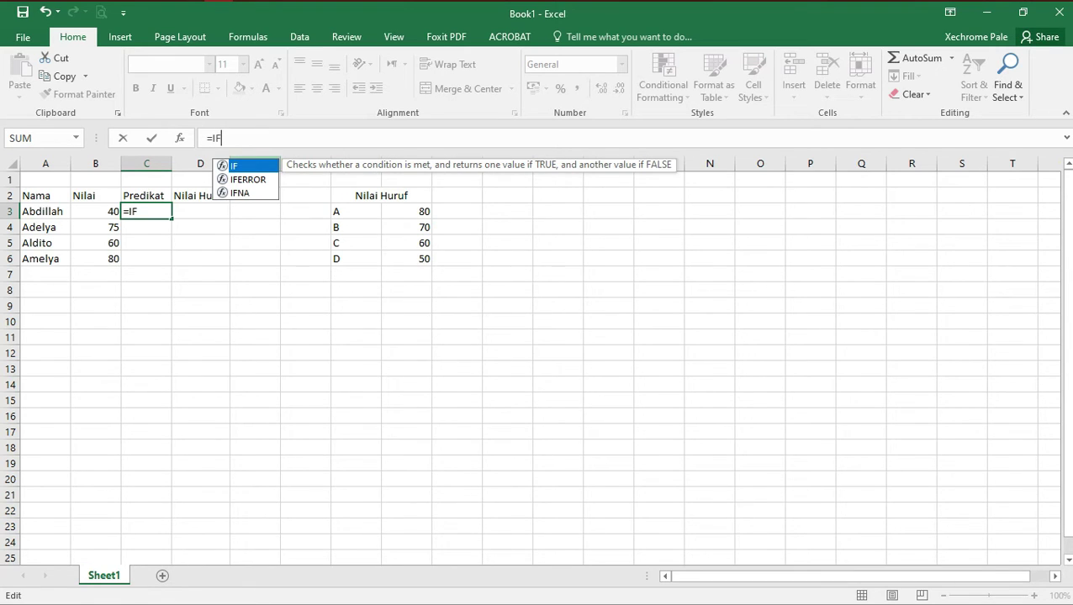
{"action": "type", "text": "("}
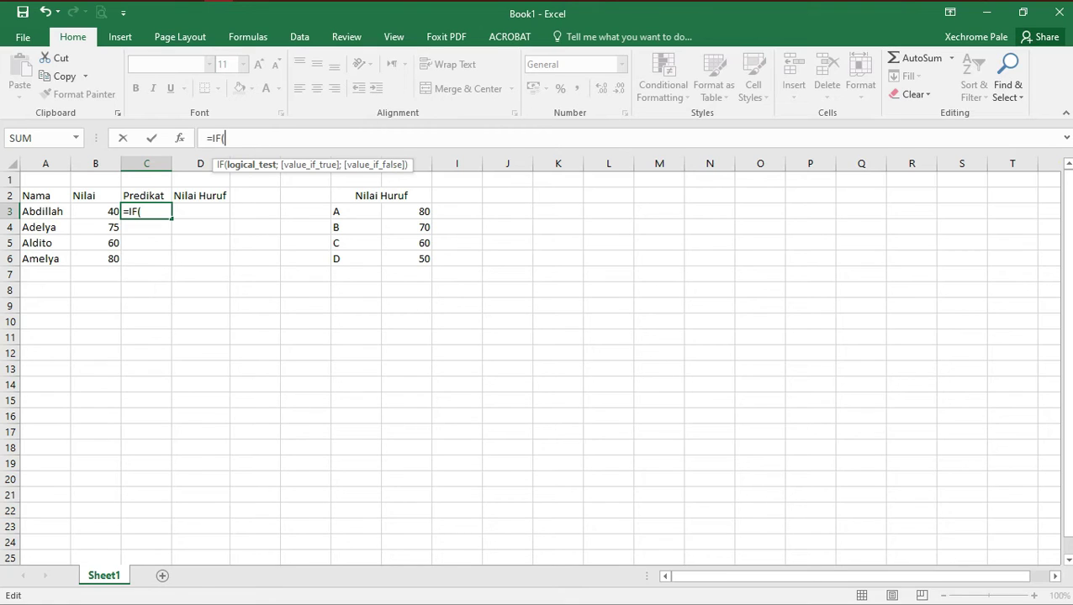
{"action": "left_click", "coordinate": [96, 212]}
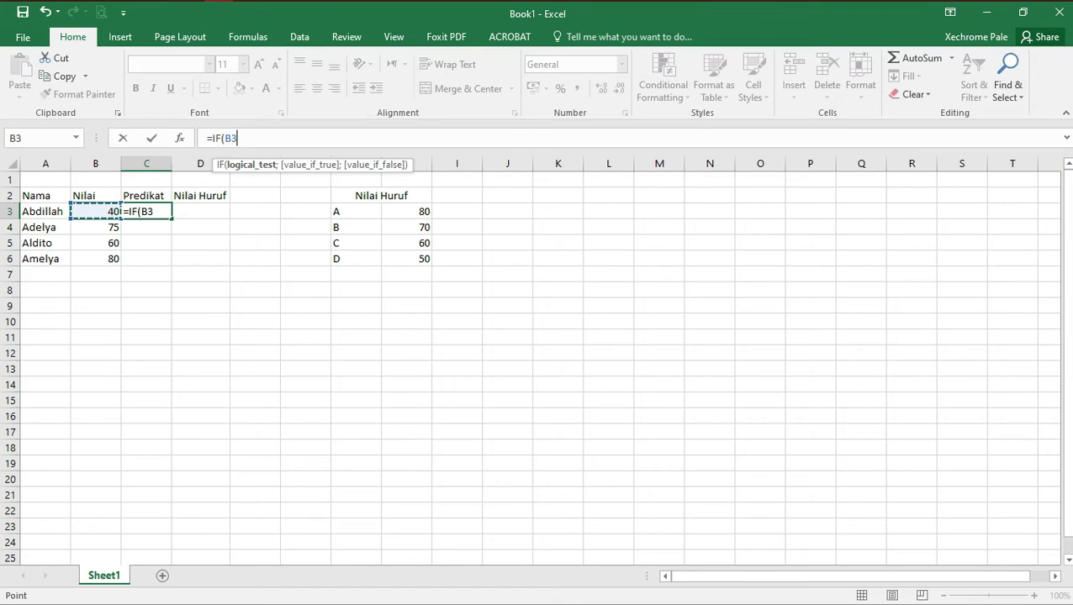
{"action": "type", "text": "<50"}
{"action": "type", "text": ";"}
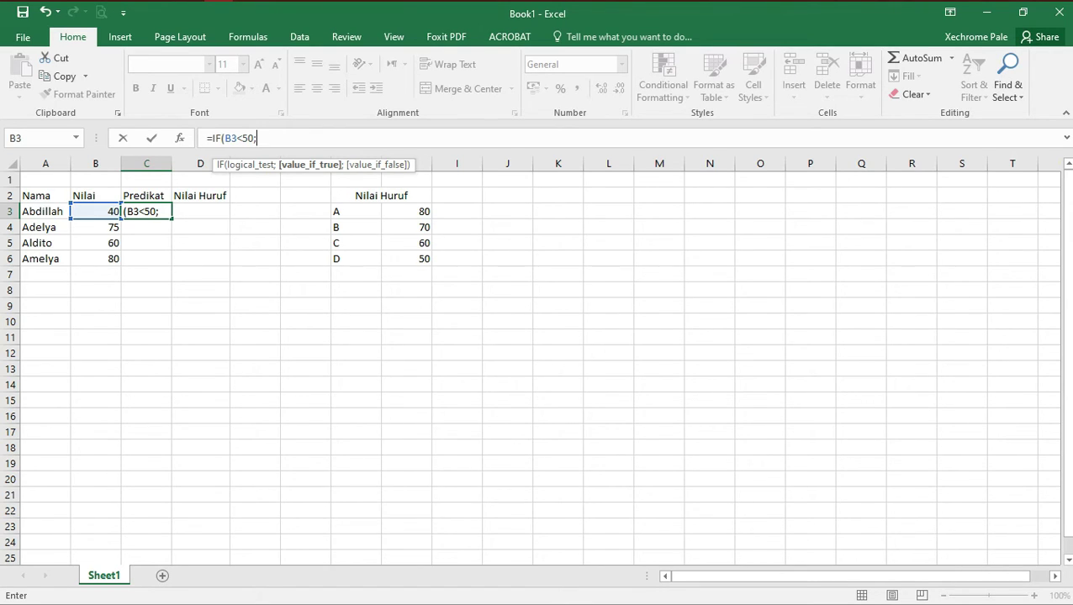
Complete the C3 formula with "Tidak Lulus" as the true result and "Lulus" as the false result, and enter it.
{"action": "type", "text": "Tidak"}
{"action": "key", "text": "BackSpace"}
{"action": "key", "text": "BackSpace"}
{"action": "key", "text": "BackSpace"}
{"action": "key", "text": "BackSpace"}
{"action": "key", "text": "BackSpace"}
{"action": "left_click", "coordinate": [258, 138]}
{"action": "left_click", "coordinate": [260, 138]}
{"action": "type", "text": "Tidak "}
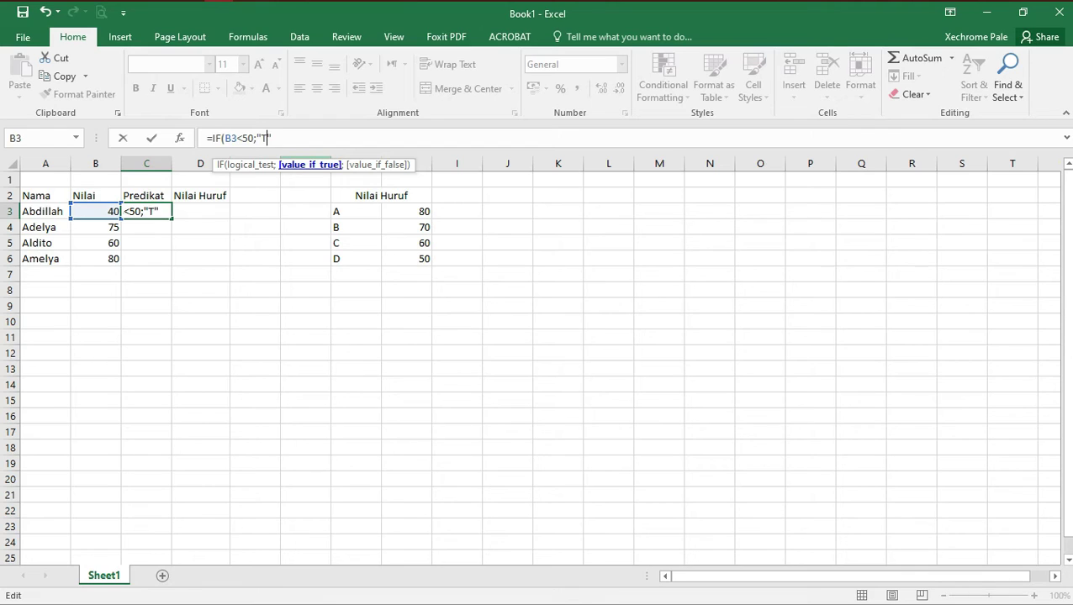
{"action": "type", "text": "Lulus\""}
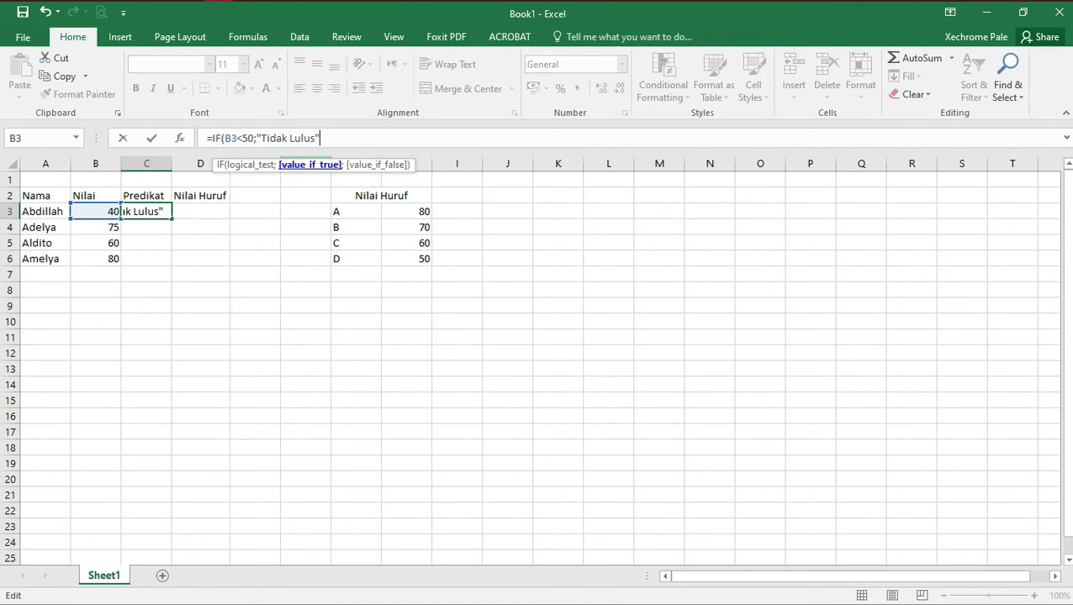
{"action": "type", "text": ";"}
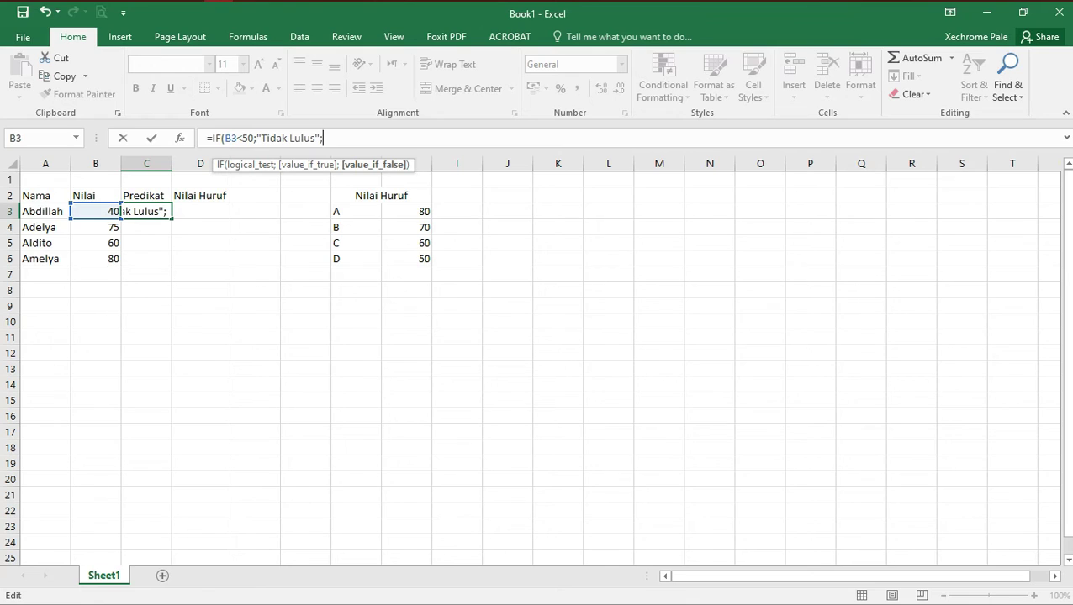
{"action": "type", "text": "\"Lulus\")"}
{"action": "key", "text": "ctrl+Return"}
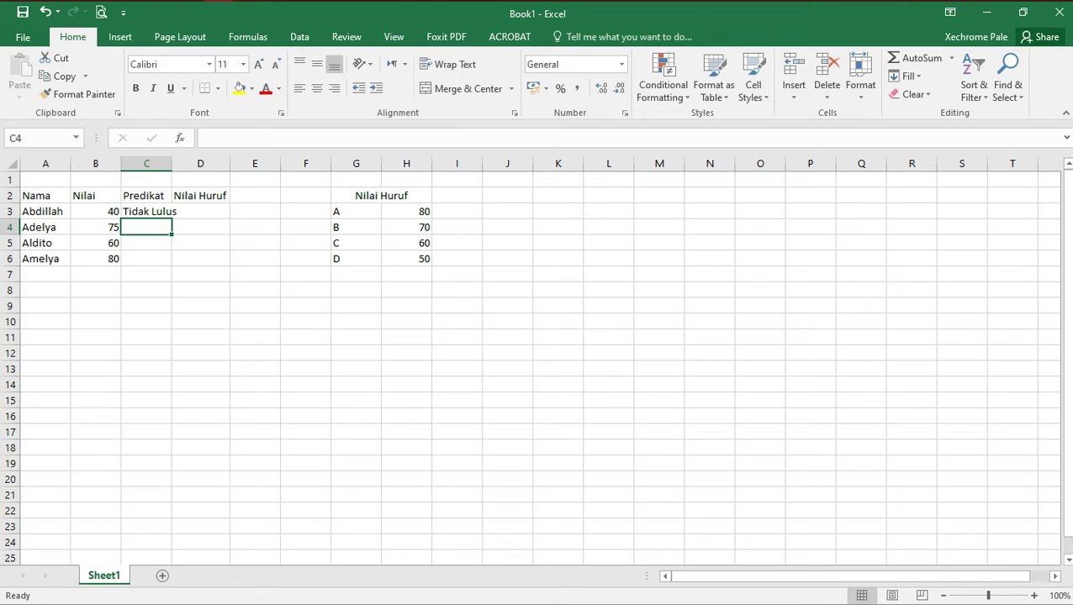
Widen column C to fit its text and fill the C3 formula down through C6.
{"action": "left_click_drag", "start_coordinate": [171, 163], "coordinate": [180, 163]}
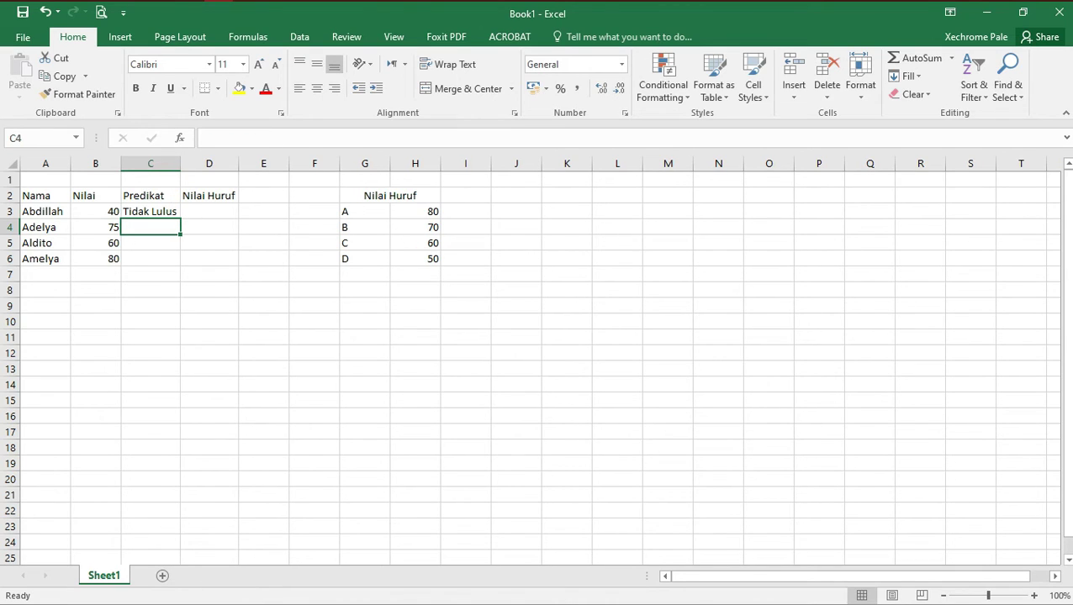
{"action": "left_click", "coordinate": [151, 212]}
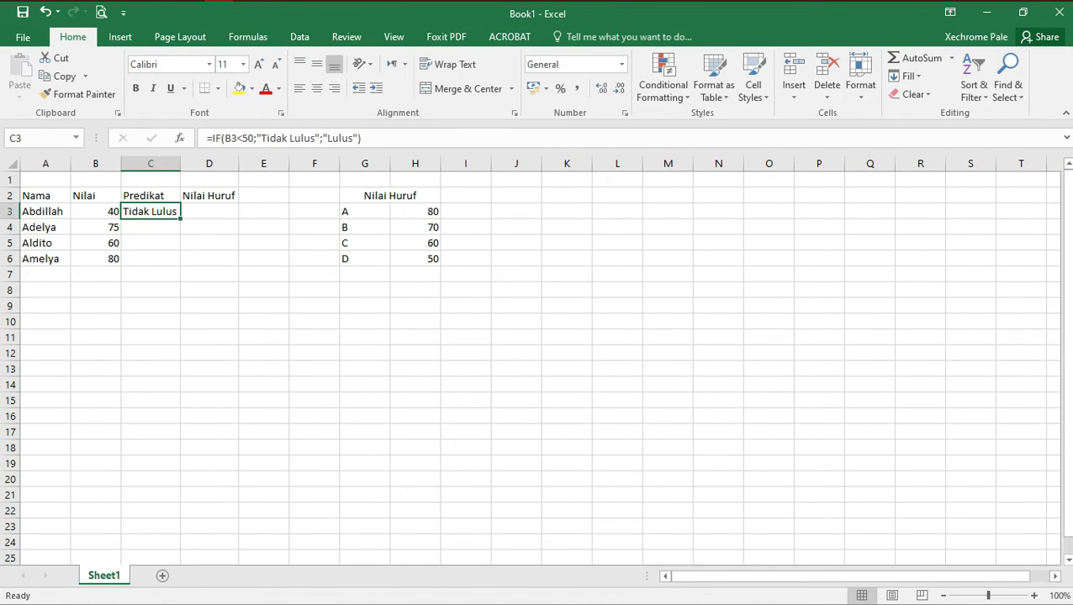
{"action": "left_click_drag", "start_coordinate": [180, 219], "coordinate": [180, 264]}
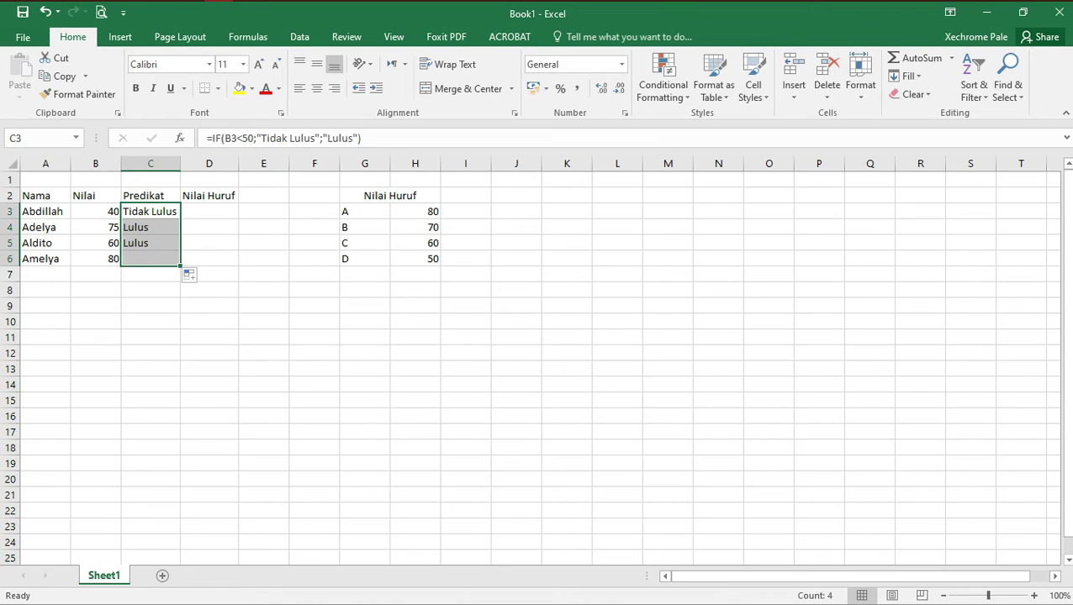
{"action": "left_click", "coordinate": [264, 227]}
Review the Predikat formula in C4 and C3, checking the condition, the true value and the false value against the score in B3.
{"action": "left_click", "coordinate": [151, 227]}
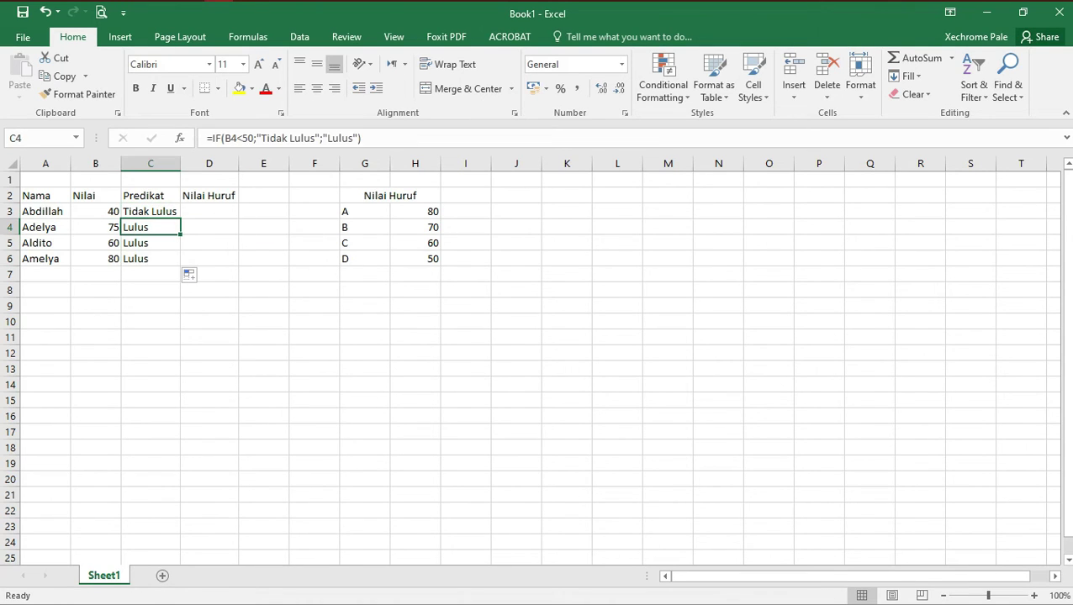
{"action": "left_click", "coordinate": [96, 211]}
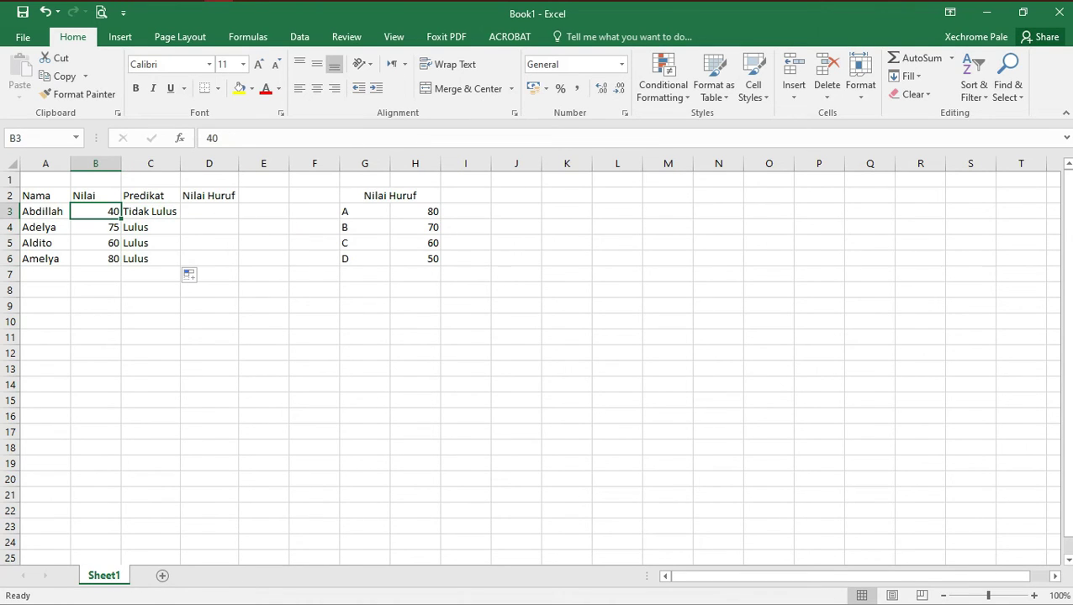
{"action": "left_click", "coordinate": [151, 212]}
{"action": "key", "text": "F2"}
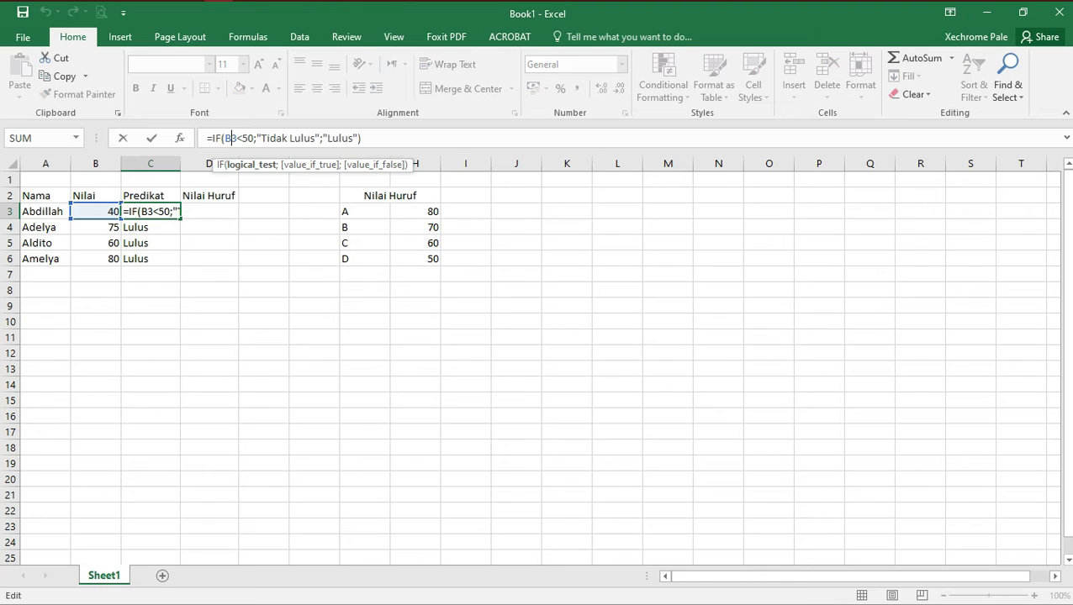
{"action": "left_click", "coordinate": [269, 138]}
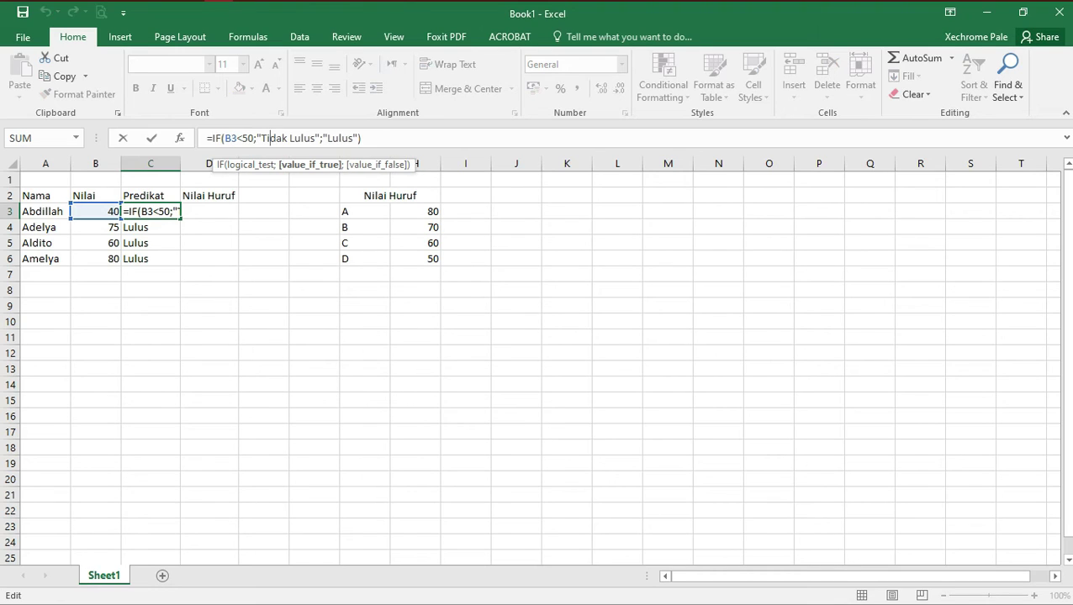
{"action": "left_click", "coordinate": [237, 138]}
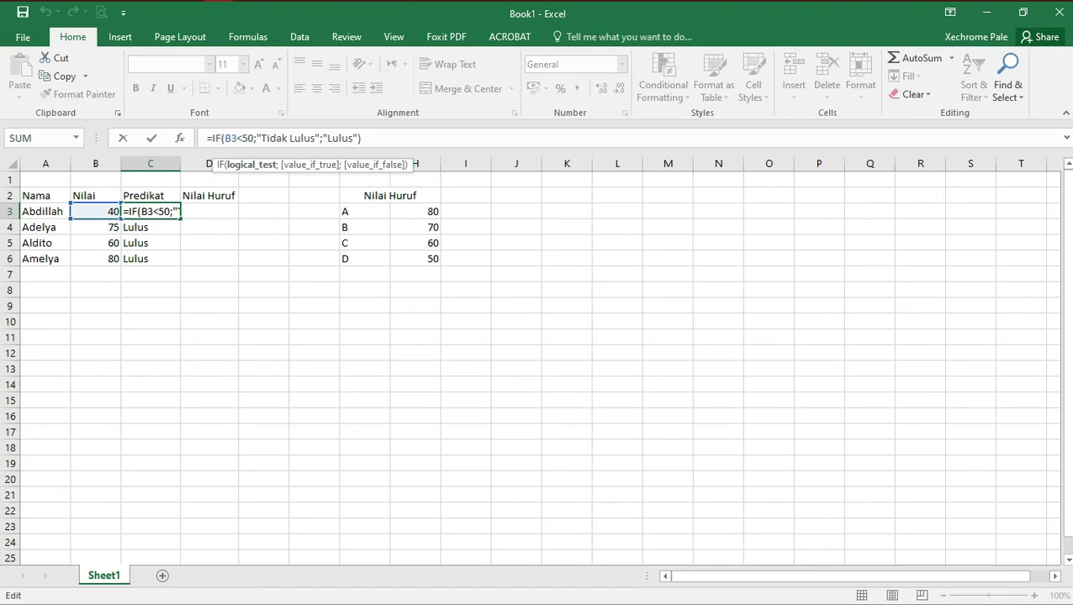
{"action": "left_click", "coordinate": [348, 138]}
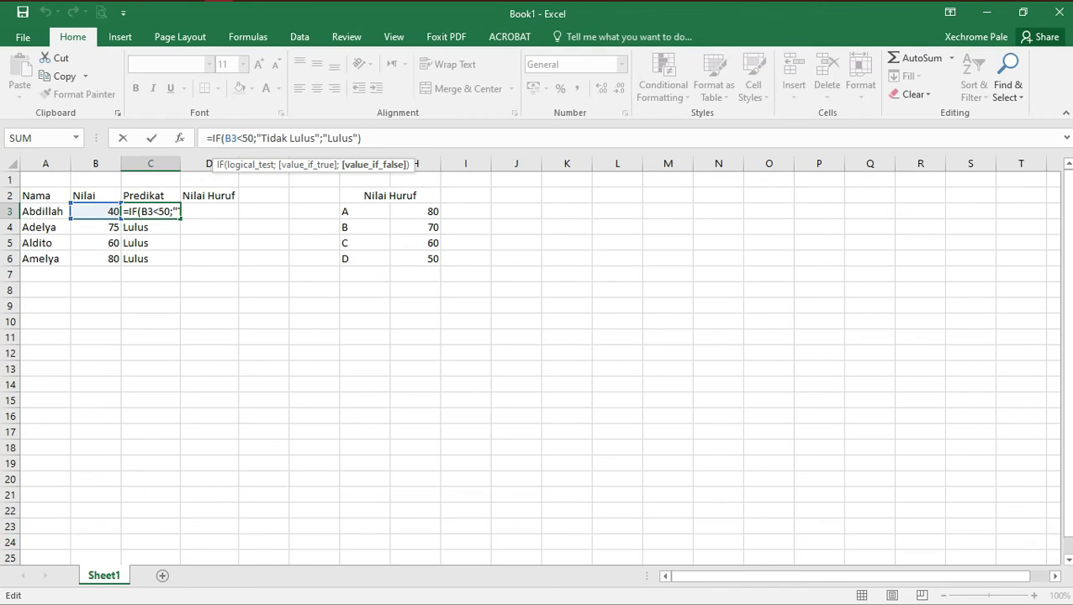
{"action": "key", "text": "Return"}
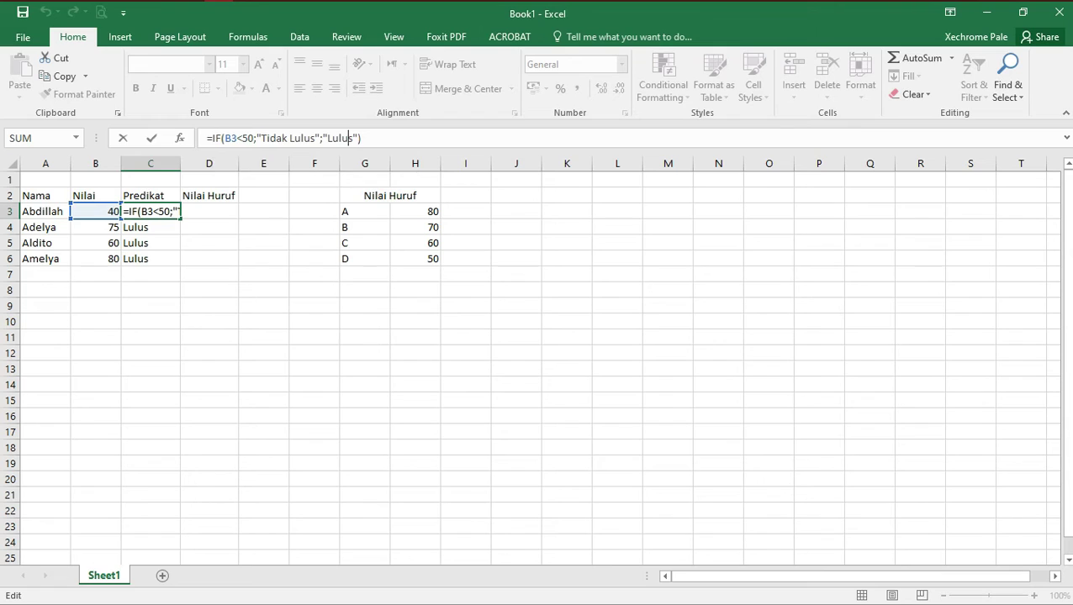
{"action": "key", "text": "Right"}
{"action": "key", "text": "Down"}
{"action": "key", "text": "Up"}
{"action": "key", "text": "Up"}
{"action": "key", "text": "Up"}
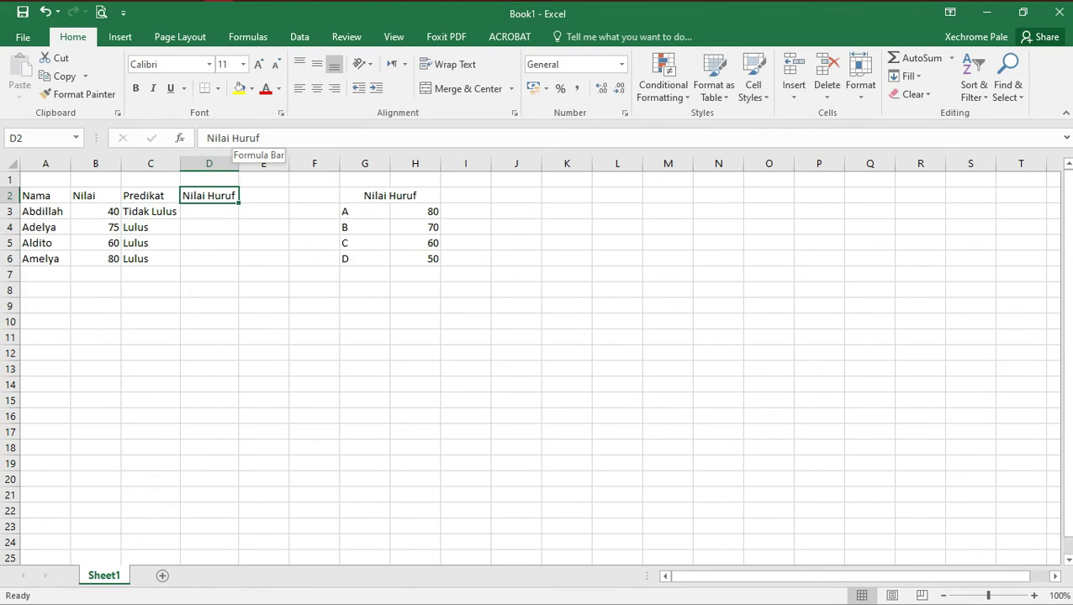
{"action": "key", "text": "Down"}
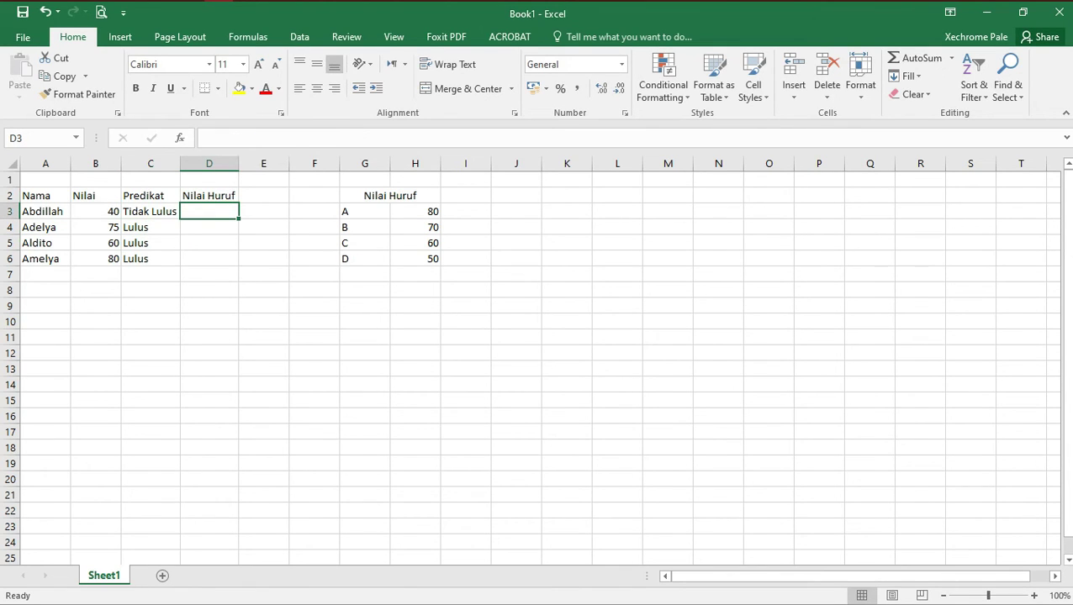
{"action": "left_click", "coordinate": [365, 212]}
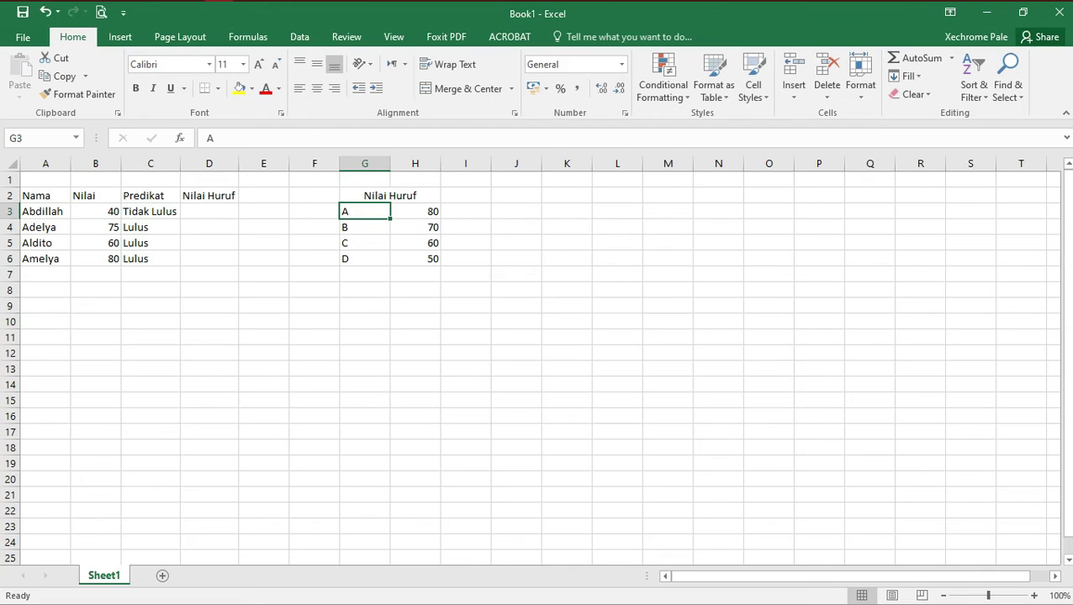
Review the Nilai Huruf reference table in G3:H4, checking the A and B grades against their score thresholds.
{"action": "left_click", "coordinate": [415, 211]}
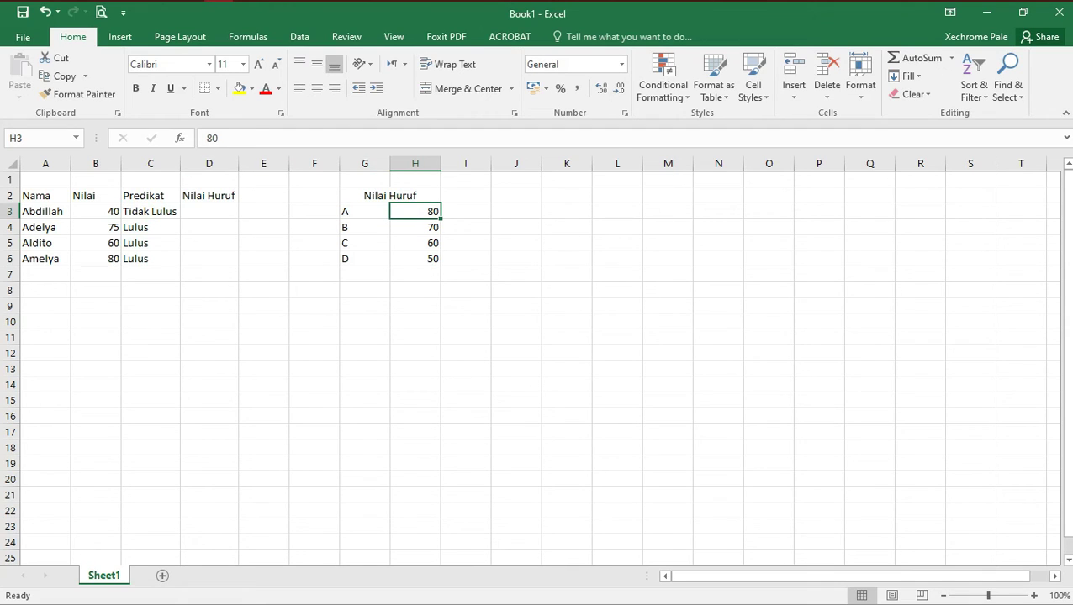
{"action": "left_click", "coordinate": [365, 228]}
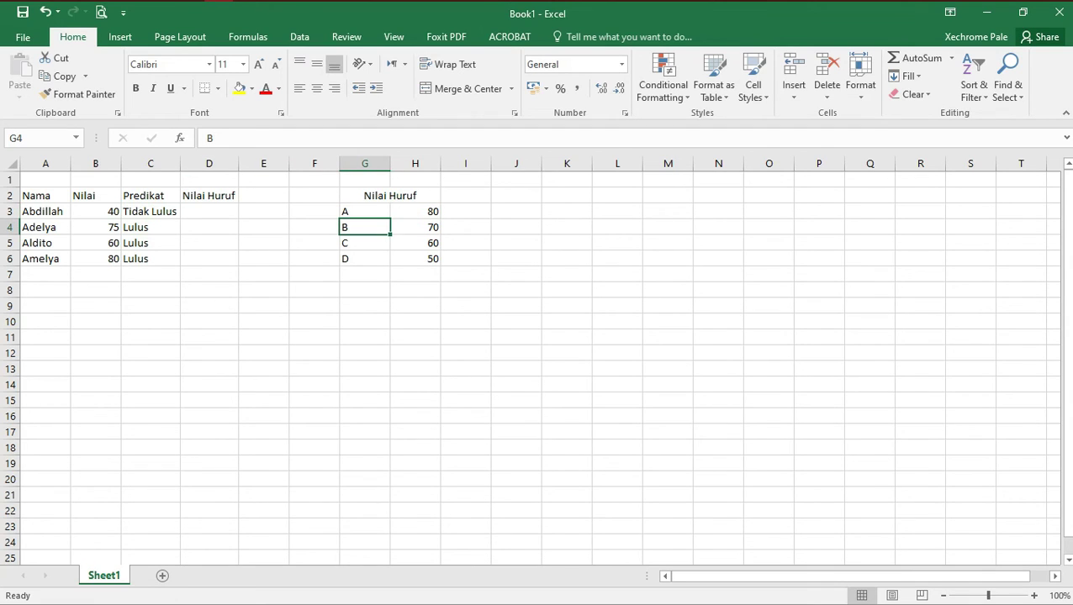
{"action": "left_click", "coordinate": [416, 227]}
{"action": "left_click", "coordinate": [415, 212]}
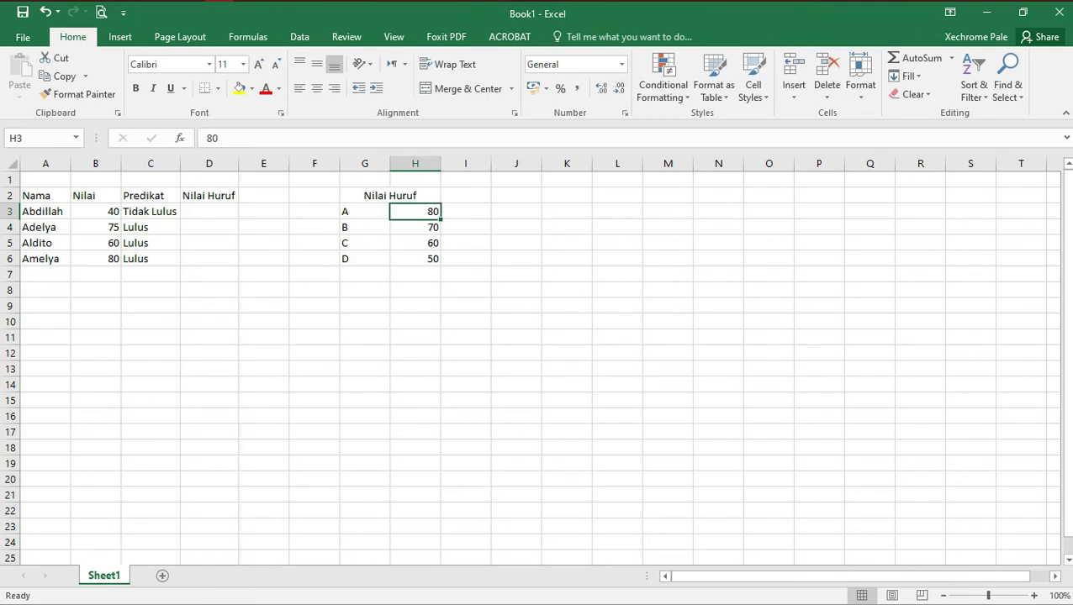
{"action": "left_click", "coordinate": [365, 228]}
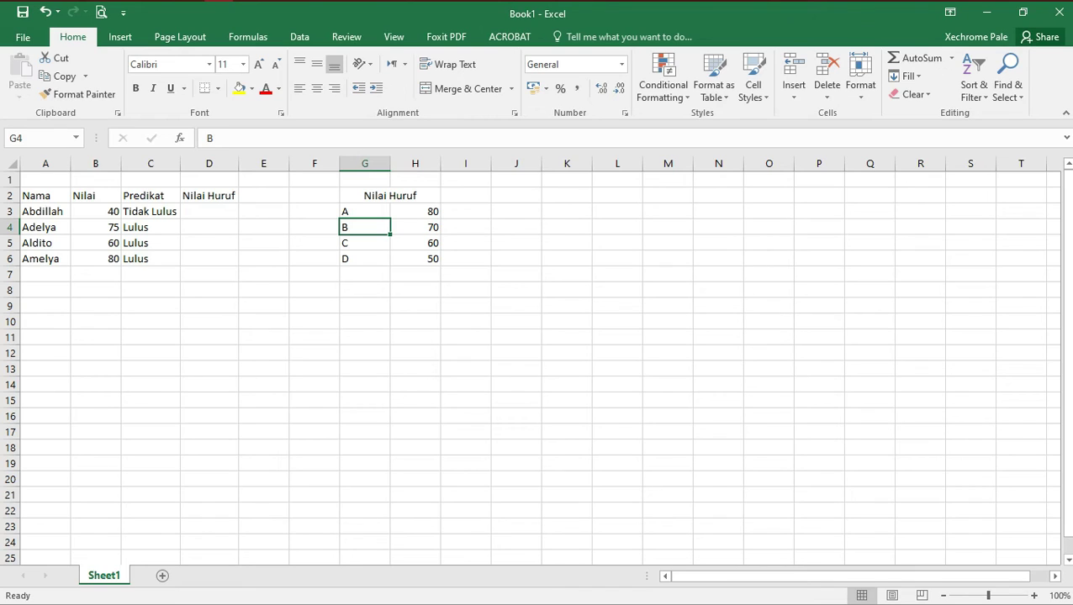
{"action": "right_click", "coordinate": [354, 233]}
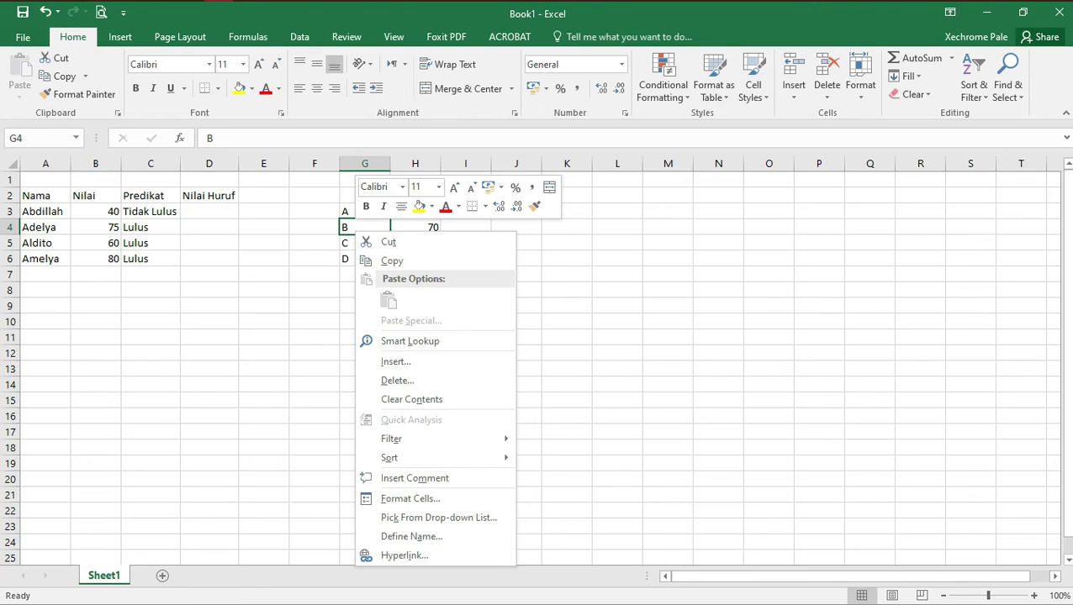
Begin an IF formula in the Nilai Huruf cell D3 with the condition B3>80 and "A" as the true result.
{"action": "left_click", "coordinate": [209, 212]}
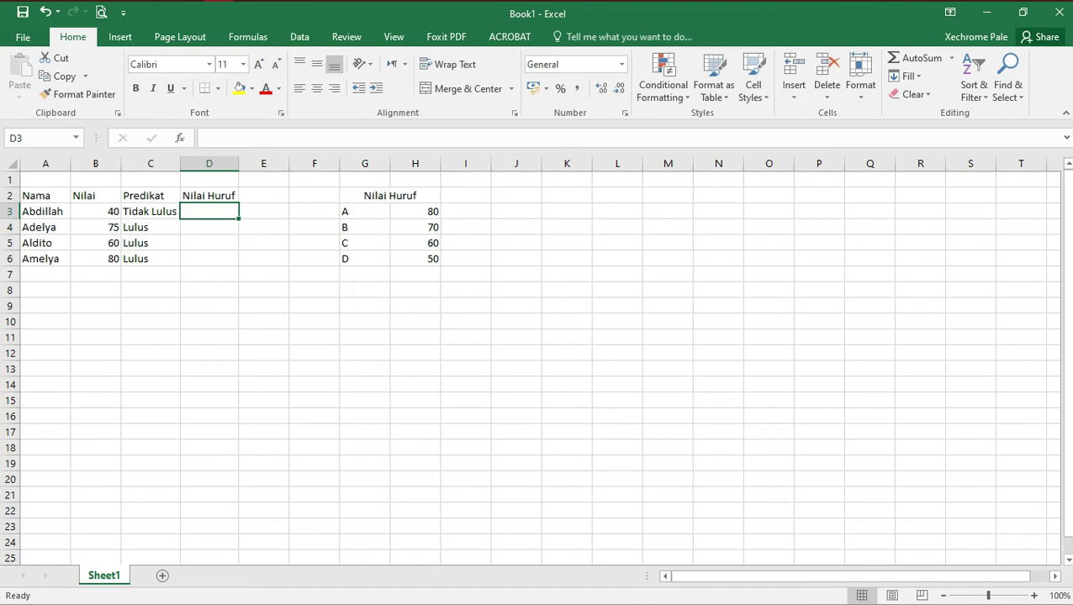
{"action": "type", "text": "=I"}
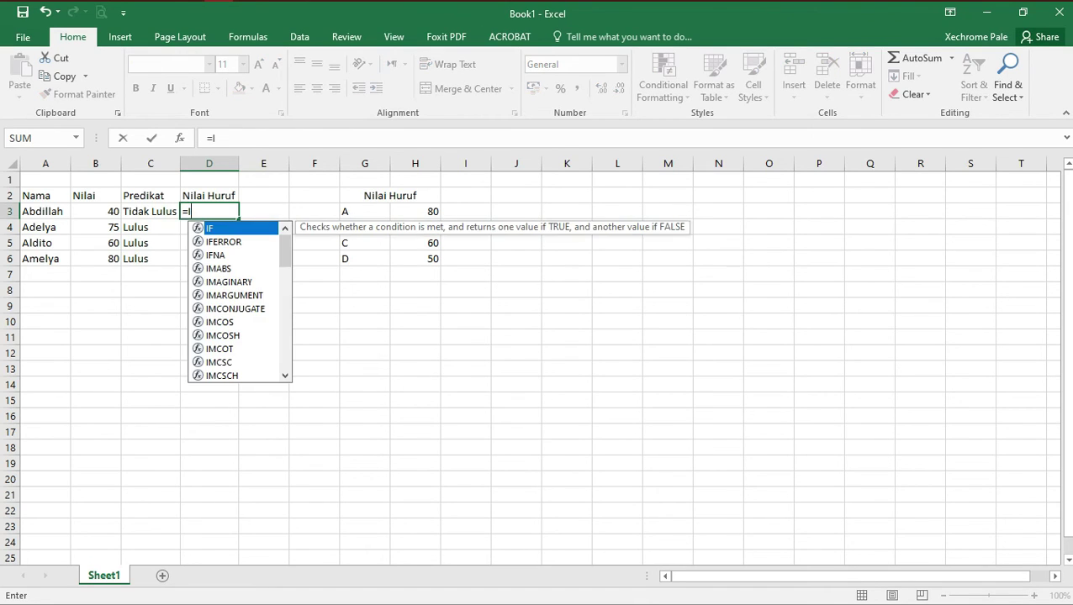
{"action": "type", "text": "F("}
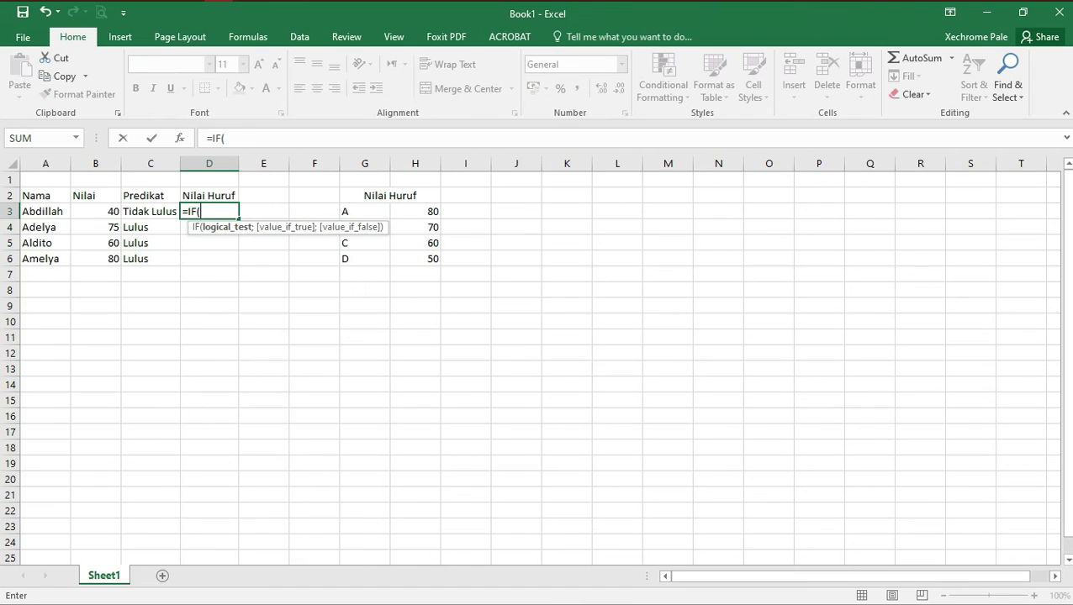
{"action": "left_click", "coordinate": [96, 211]}
{"action": "type", "text": ">"}
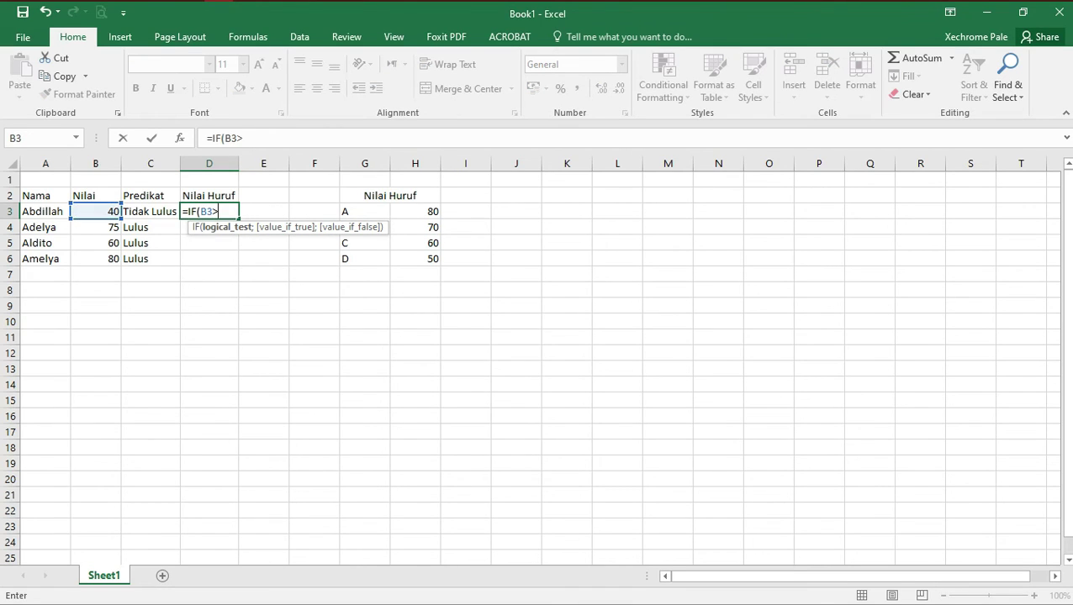
{"action": "type", "text": "80;"}
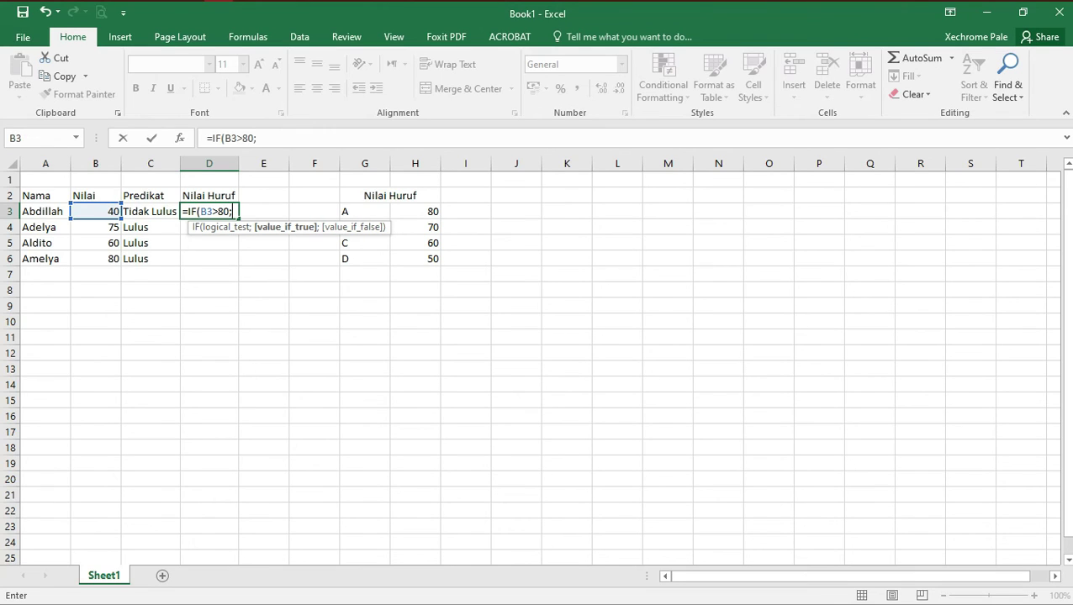
{"action": "type", "text": "\"A\";"}
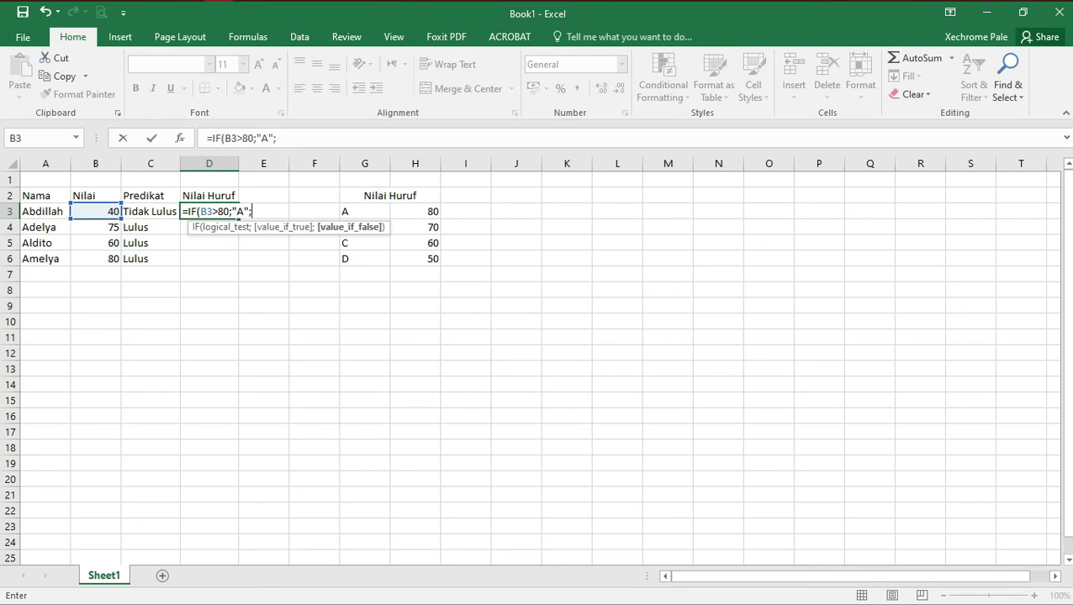
Nest a second IF as the false result in D3, with the condition B3>70 and "B" as its true result.
{"action": "type", "text": "IF("}
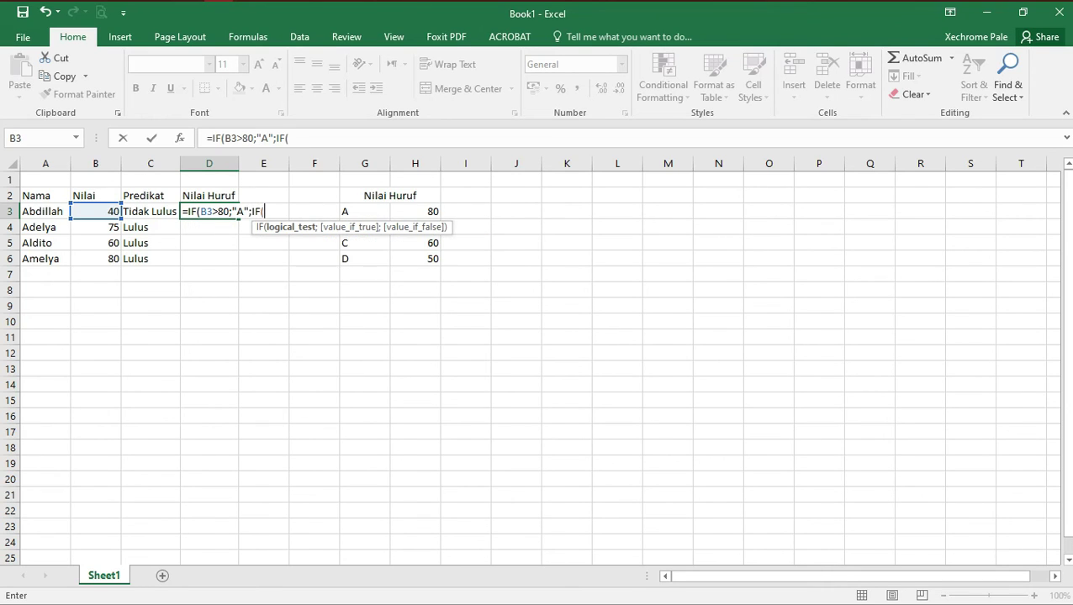
{"action": "left_click", "coordinate": [95, 211]}
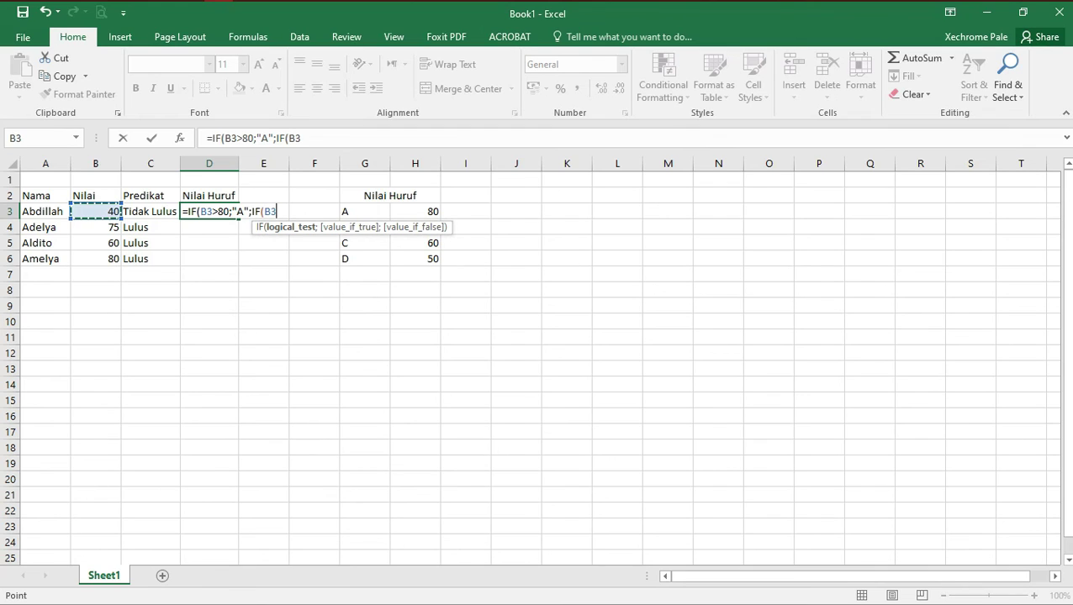
{"action": "type", "text": ">"}
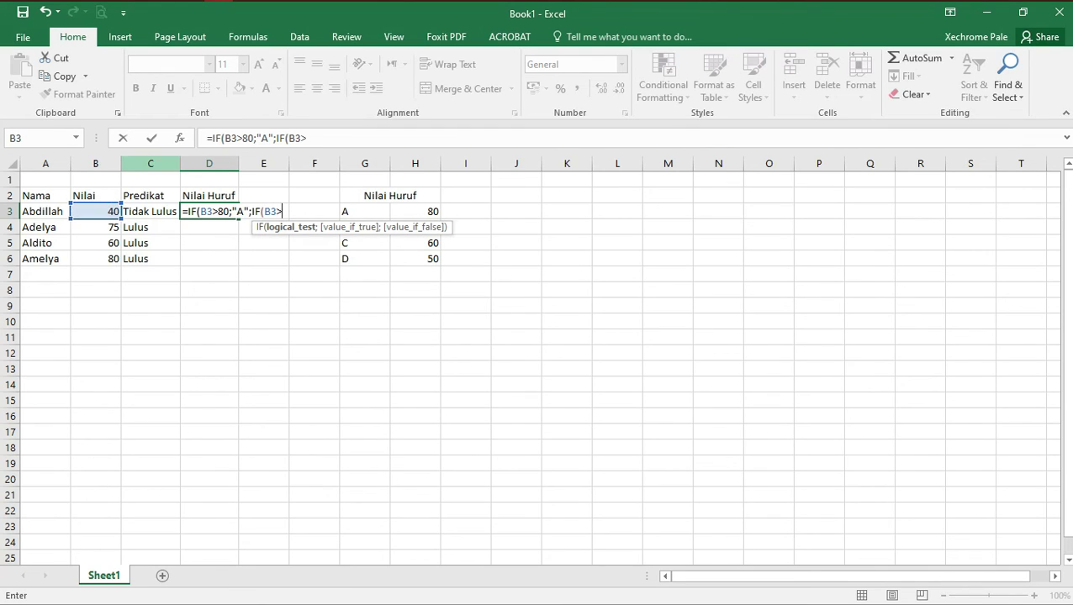
{"action": "type", "text": "7"}
{"action": "type", "text": "0"}
{"action": "type", "text": ";\""}
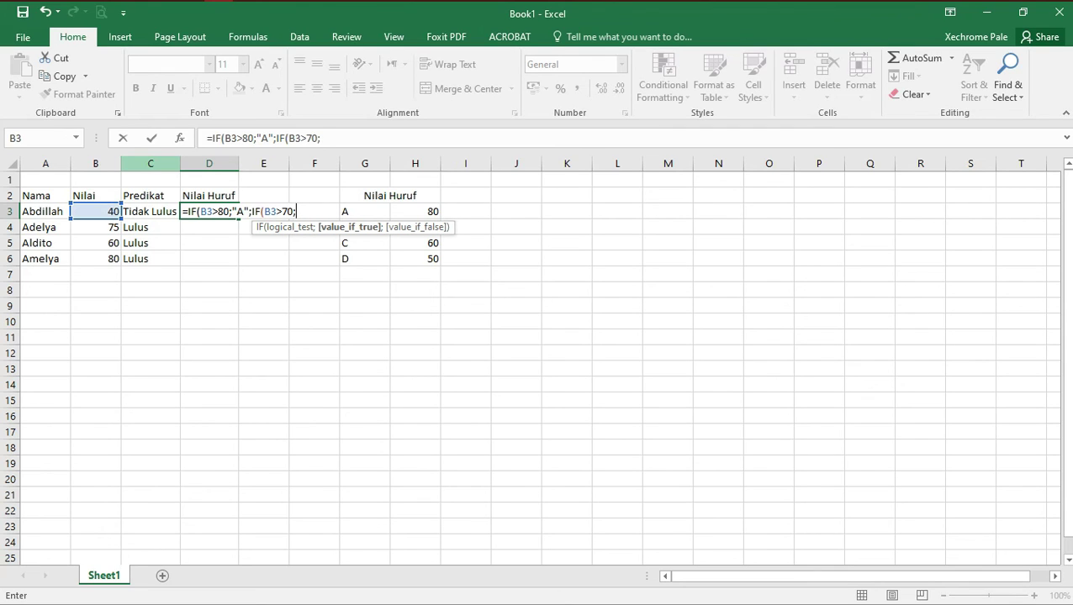
{"action": "type", "text": "B\";"}
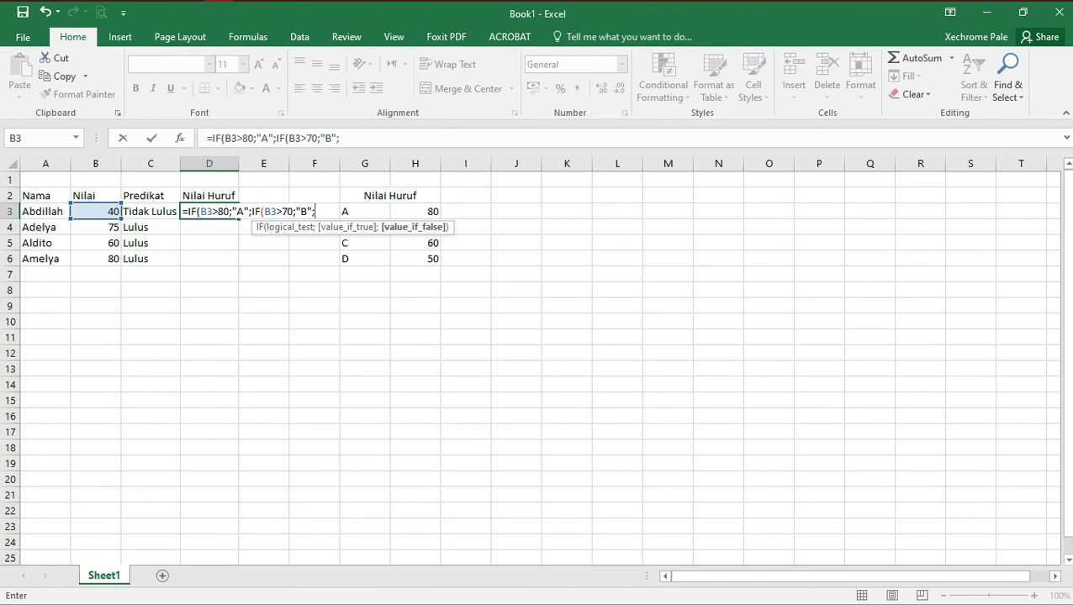
Nest a third IF at the end of the D3 formula, with the condition B3>60 and "C" as its true result.
{"action": "left_click", "coordinate": [230, 138]}
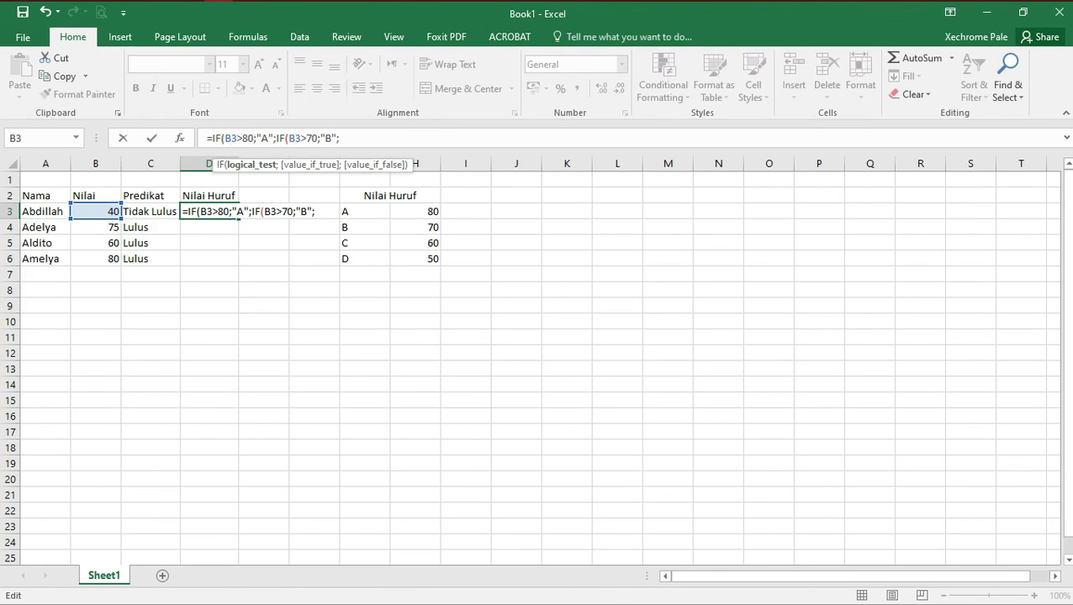
{"action": "left_click", "coordinate": [339, 138]}
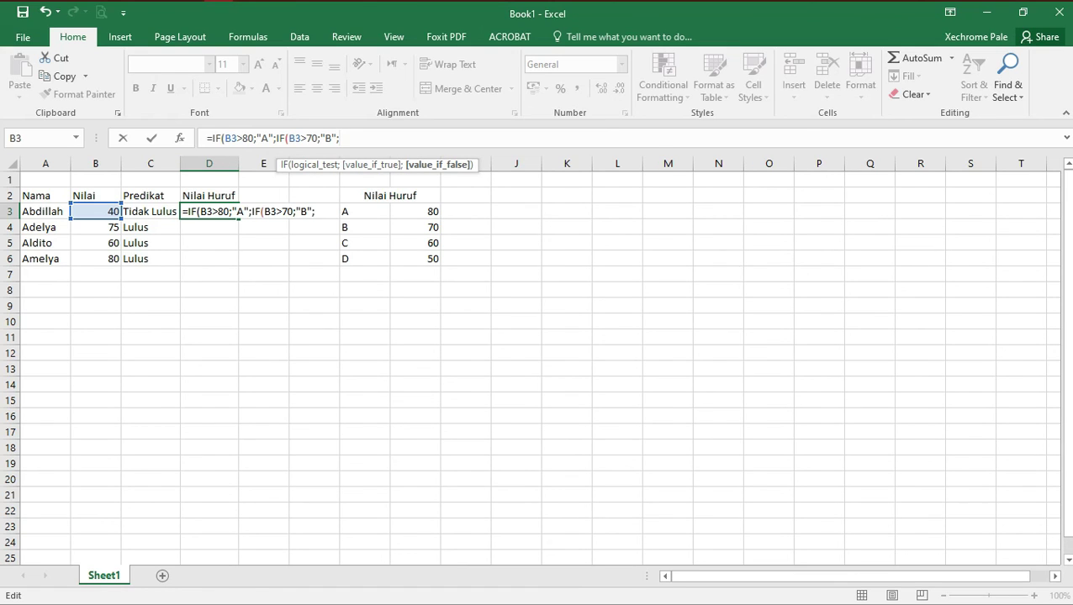
{"action": "type", "text": "IF("}
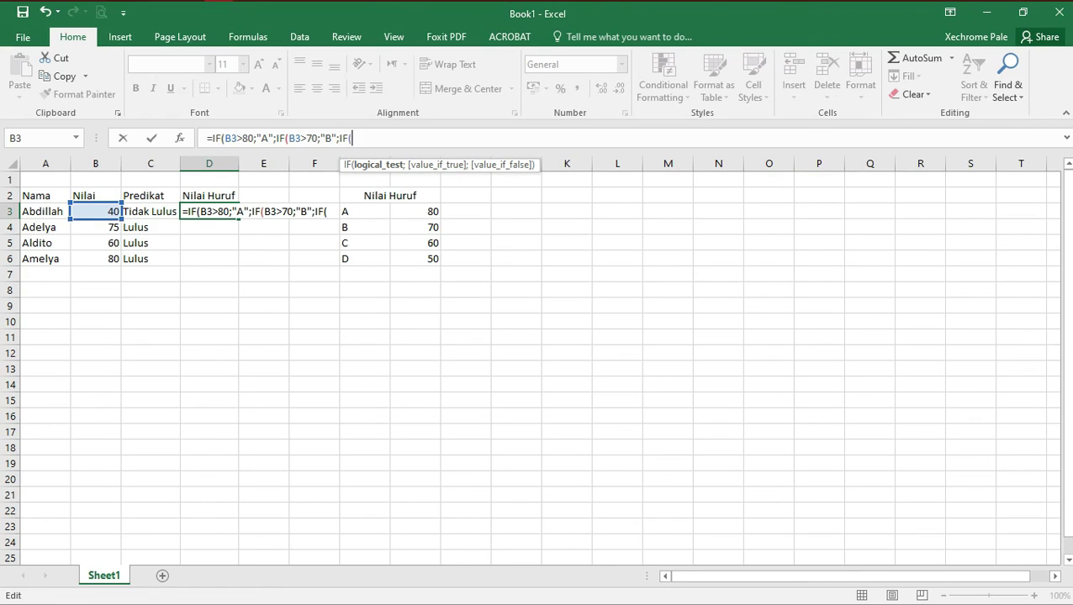
{"action": "left_click", "coordinate": [96, 212]}
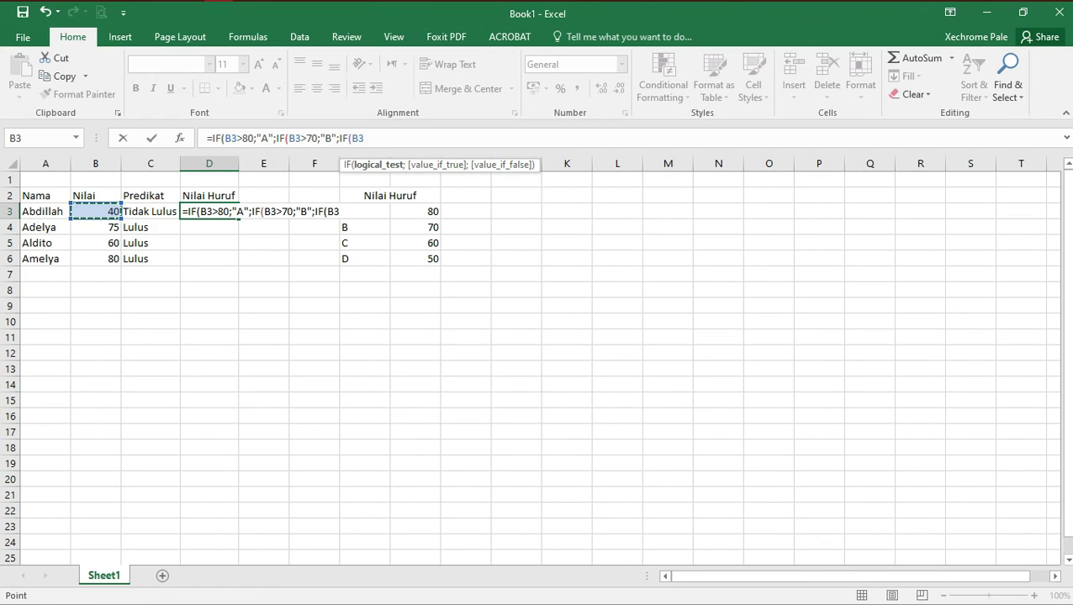
{"action": "type", "text": ">60;\"C"}
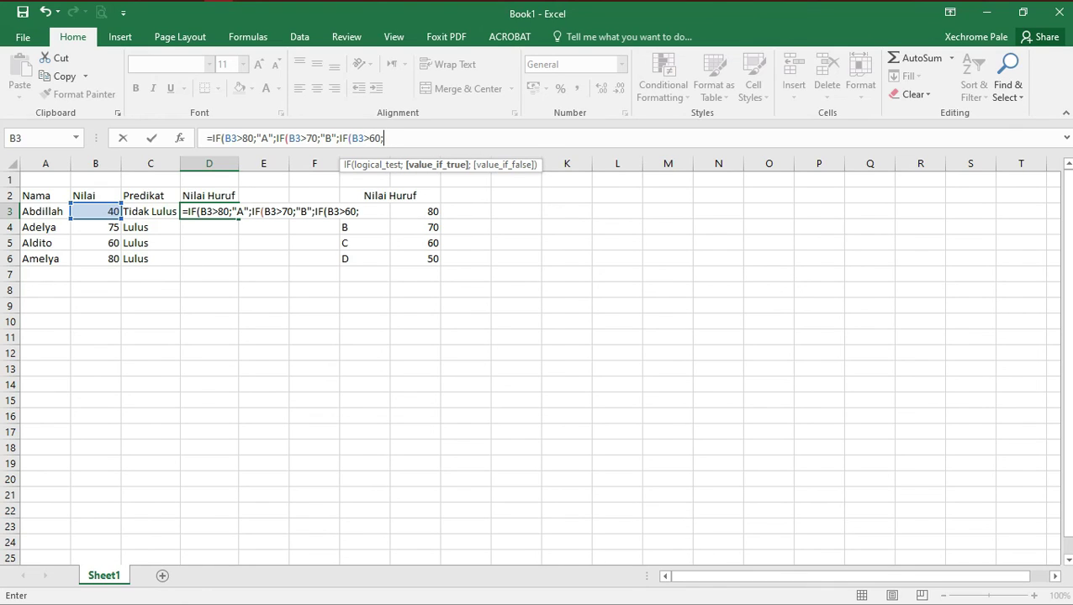
{"action": "type", "text": "\";"}
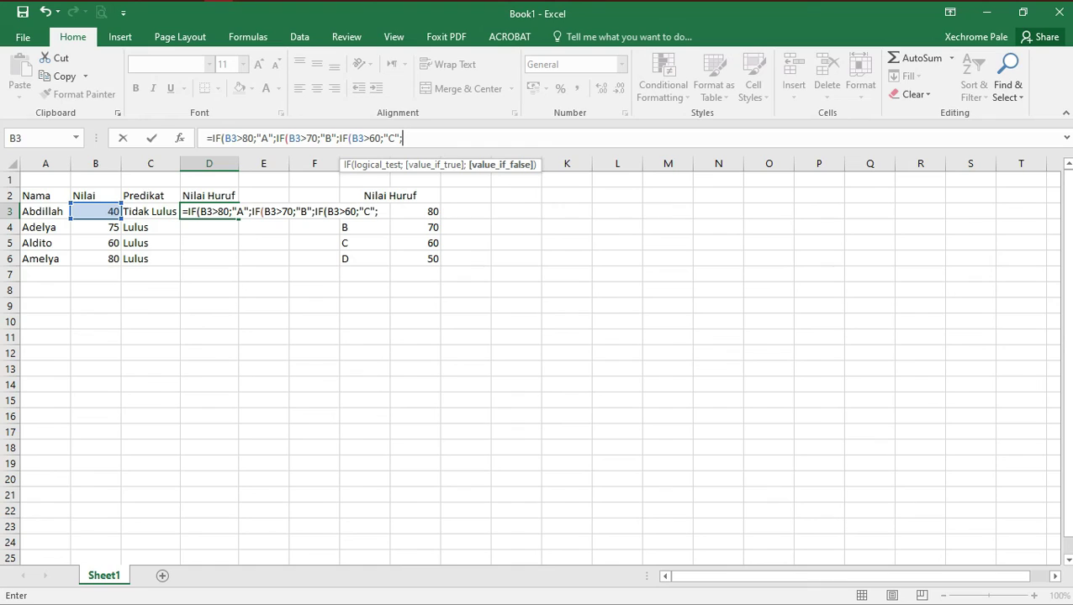
Complete the D3 formula with "D" as the final false result, close all three IF functions, and enter it.
{"action": "type", "text": "\"D\")"}
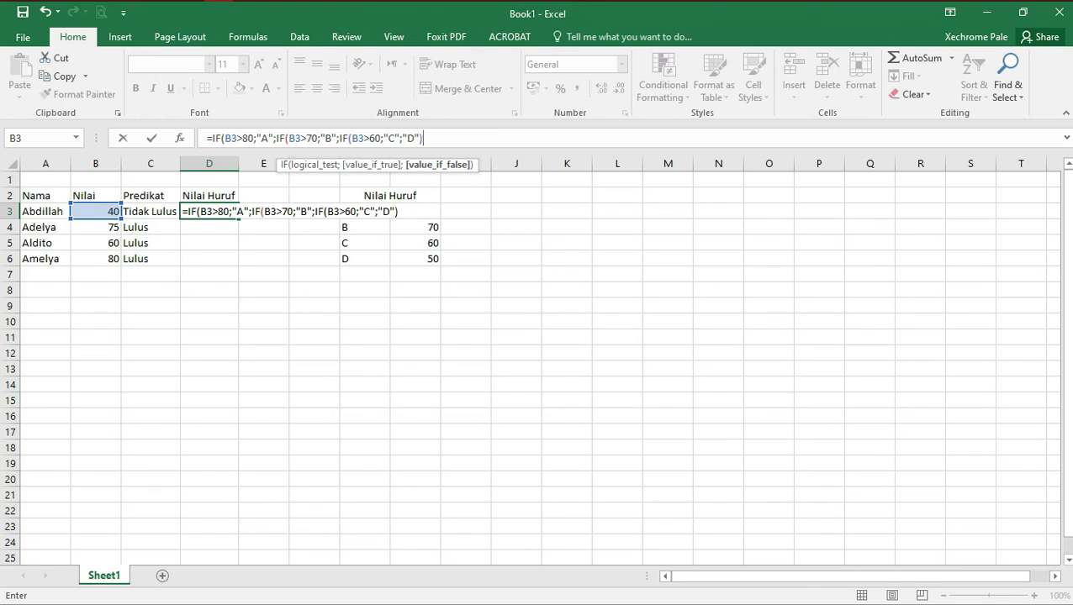
{"action": "type", "text": ")"}
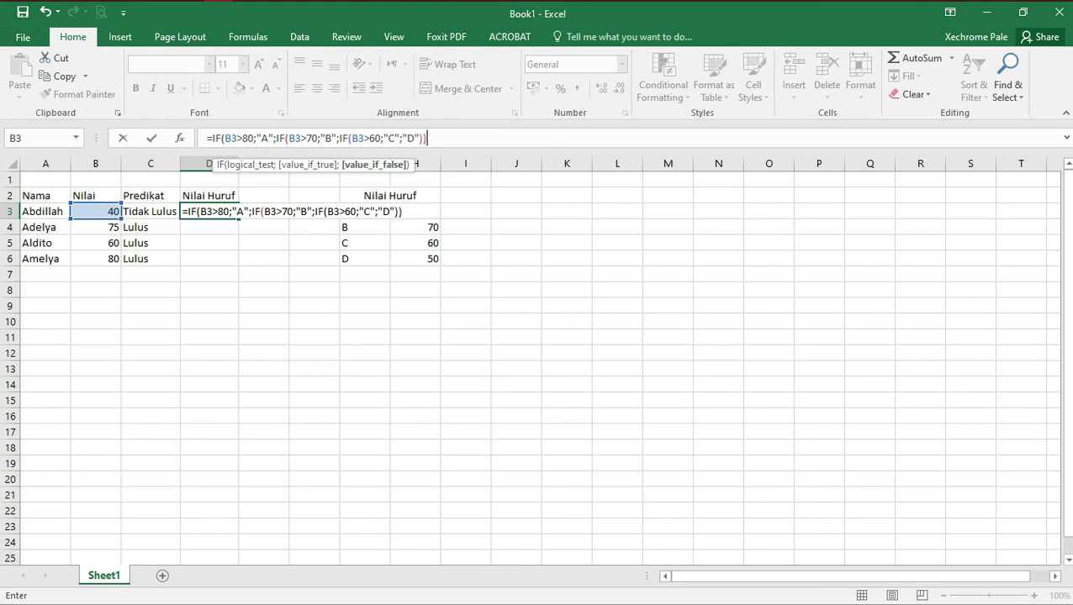
{"action": "type", "text": ")"}
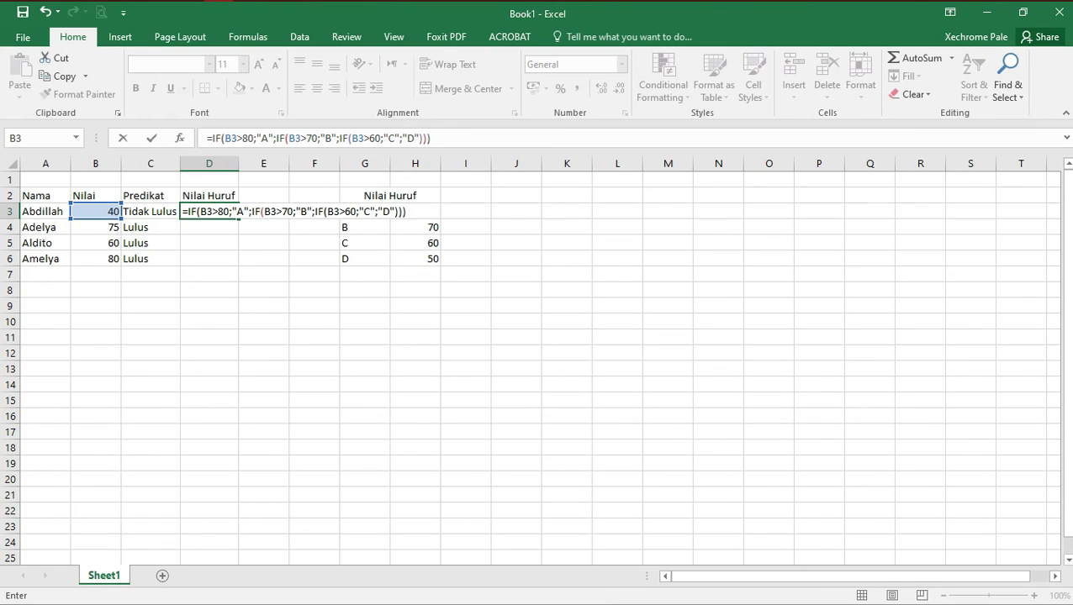
{"action": "key", "text": "Return"}
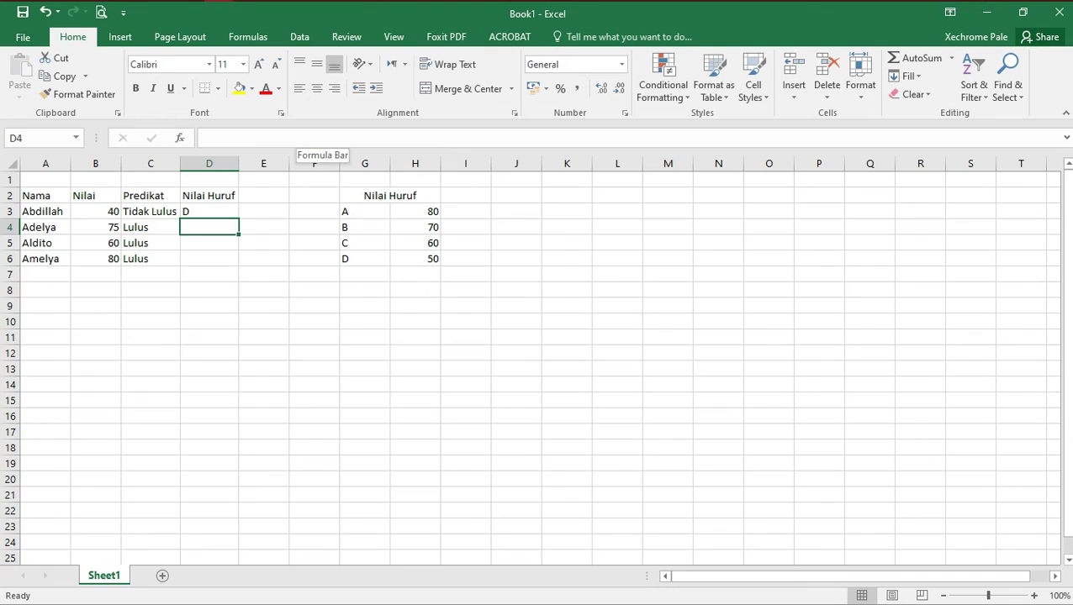
Fill the D3 letter-grade formula down through D6.
{"action": "left_click", "coordinate": [209, 212]}
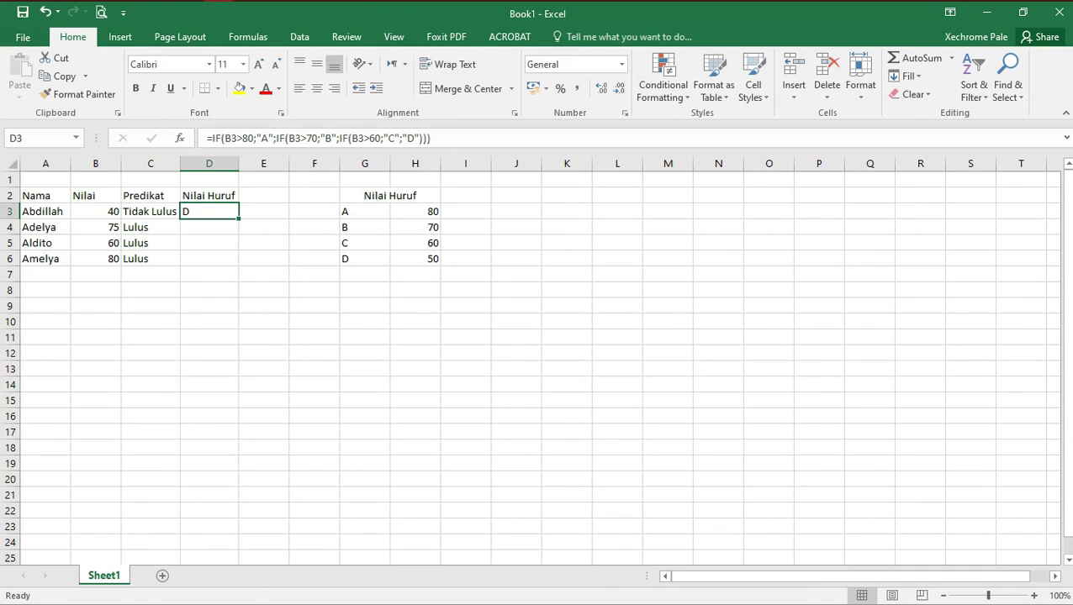
{"action": "left_click_drag", "start_coordinate": [239, 219], "coordinate": [239, 263]}
{"action": "left_click", "coordinate": [264, 259]}
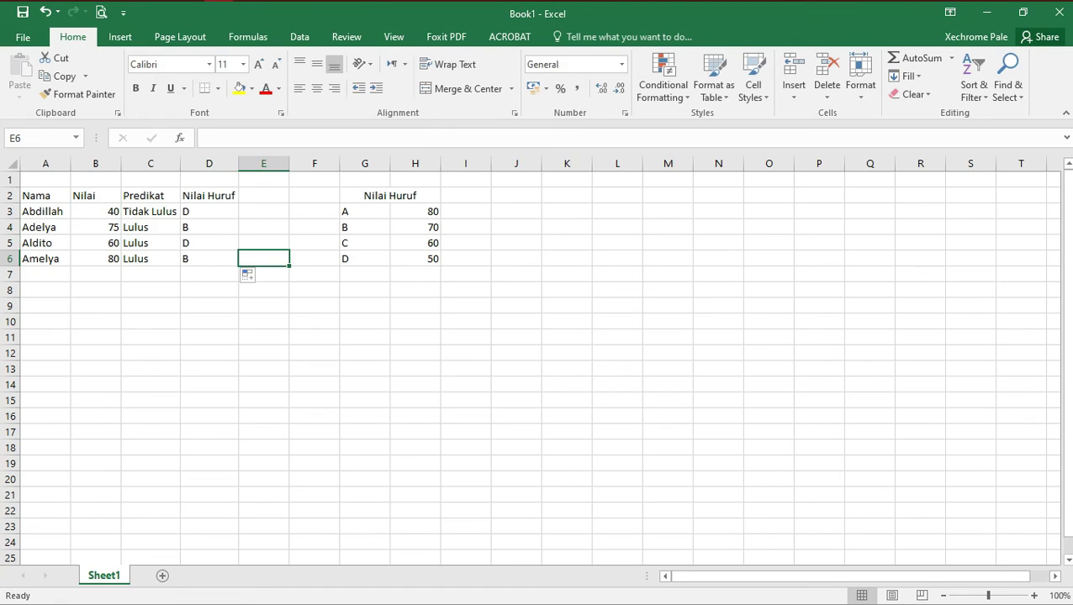
Review the filled Nilai Huruf formulas in D4, D5 and D6, checking their cell references and resulting grades.
{"action": "left_click", "coordinate": [209, 243]}
{"action": "left_click", "coordinate": [209, 228]}
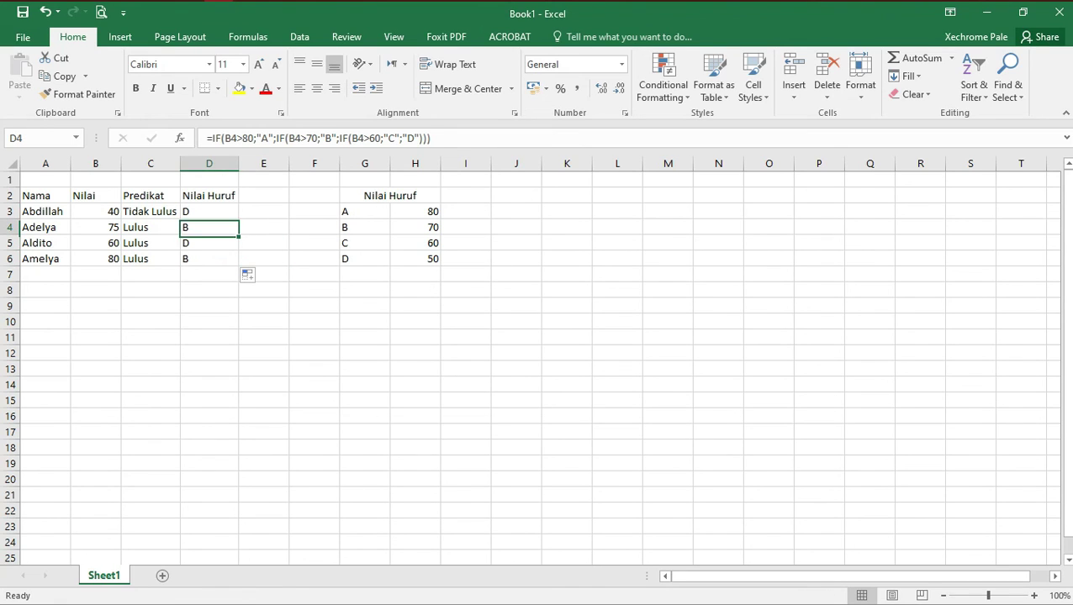
{"action": "left_click", "coordinate": [210, 243]}
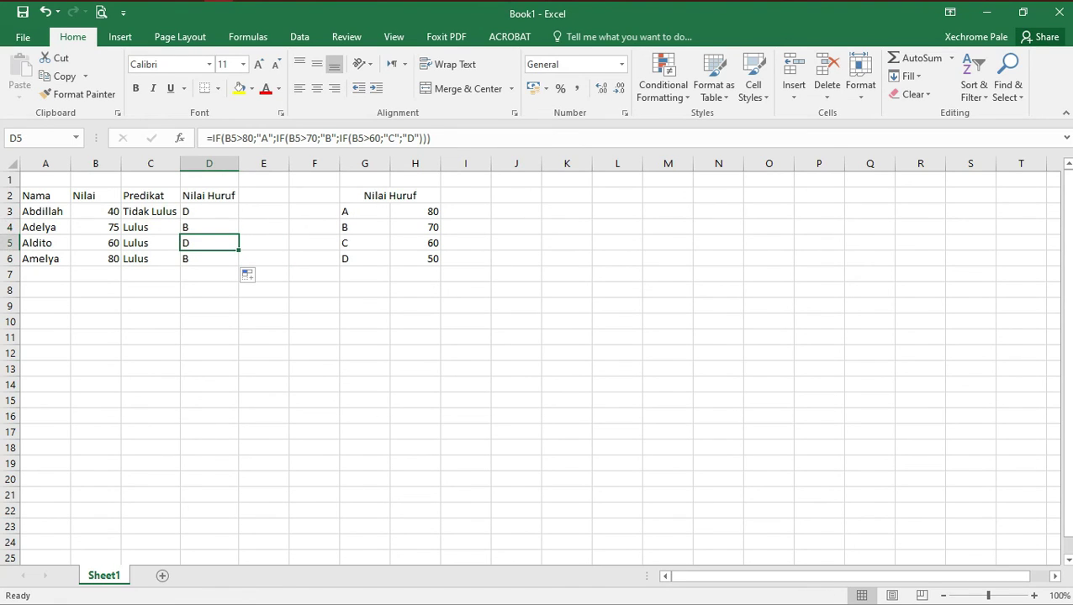
{"action": "left_click", "coordinate": [209, 259]}
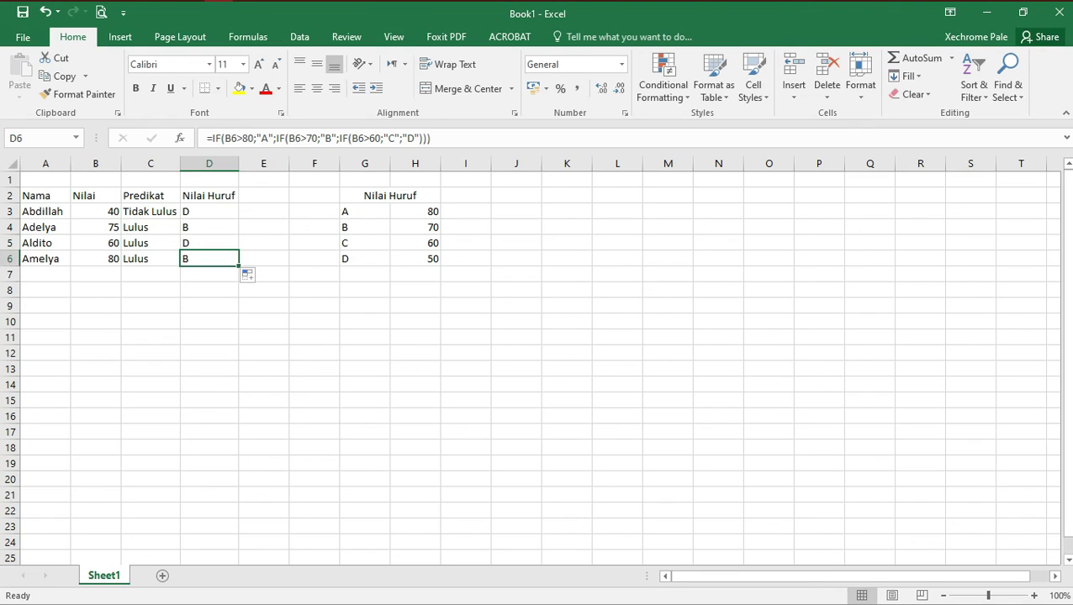